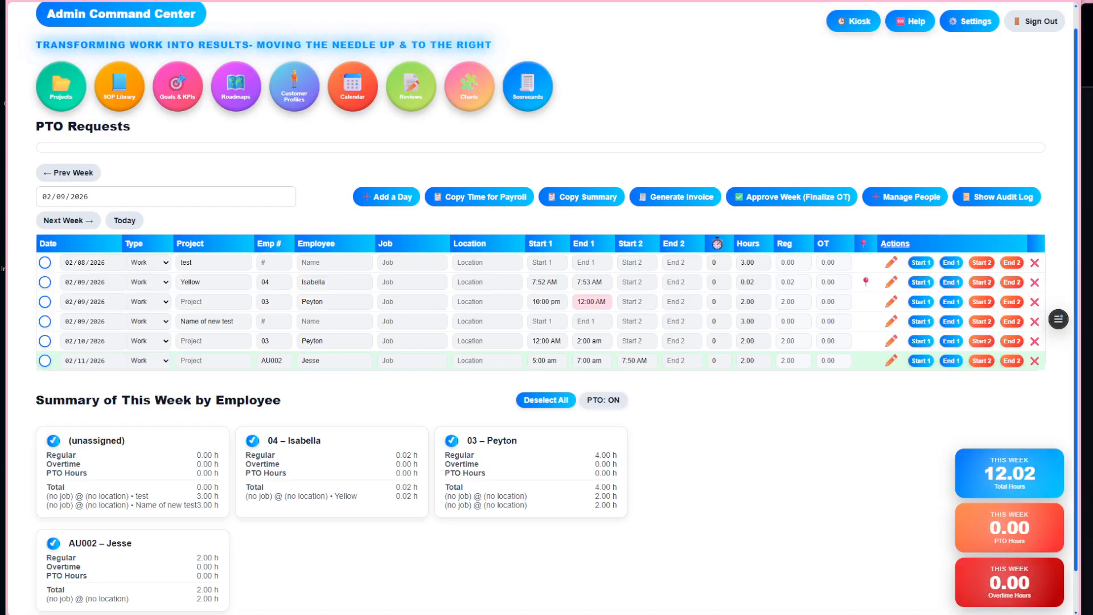
On the Projects dashboard, move the ADMIN TO DO section above the project New, and collapse and re-expand the section.
click(62, 91)
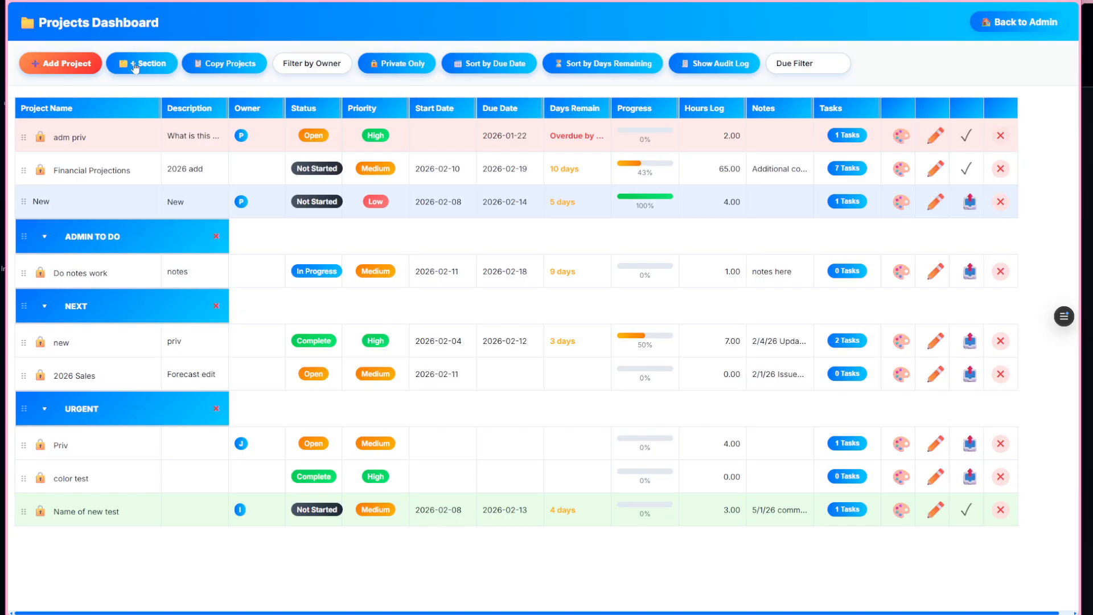
drag(24, 236, 43, 192)
click(44, 208)
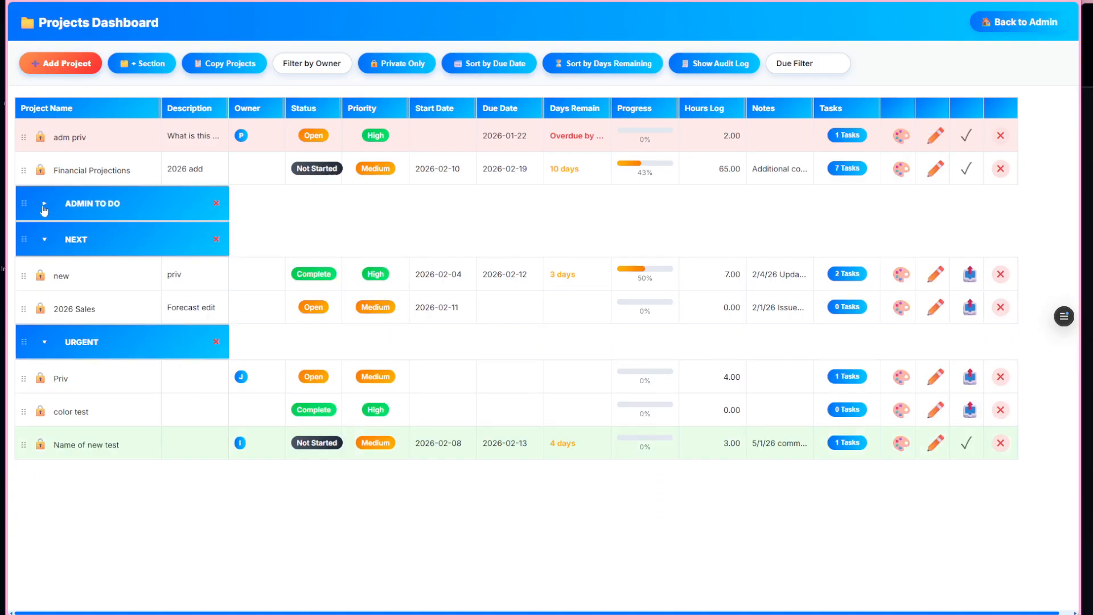
click(44, 208)
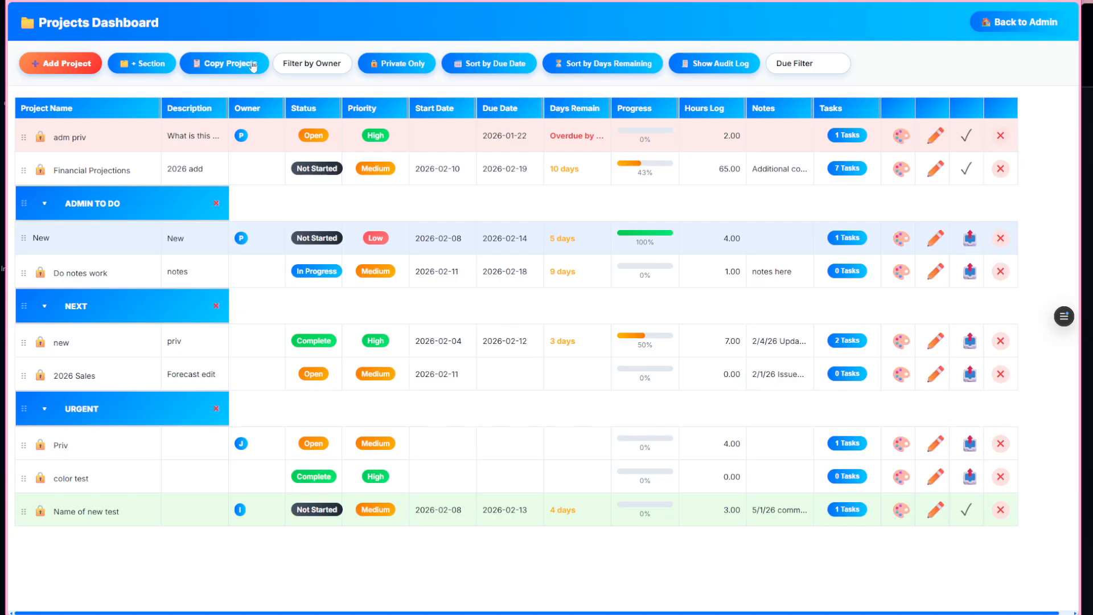
Look at the owner filter options and view only the private projects before restoring the full list.
click(312, 63)
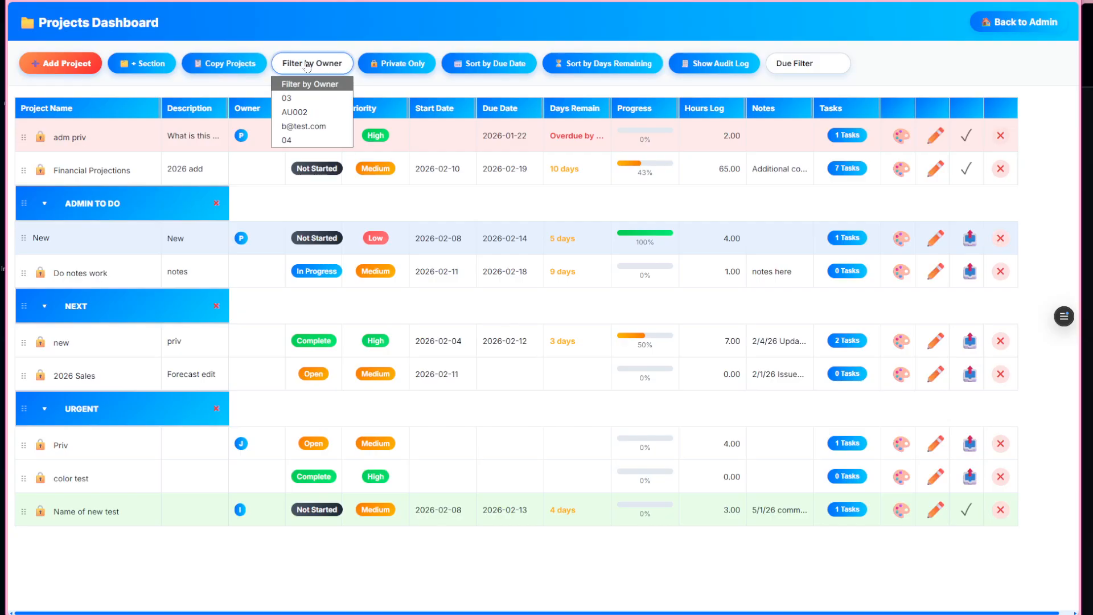
click(371, 66)
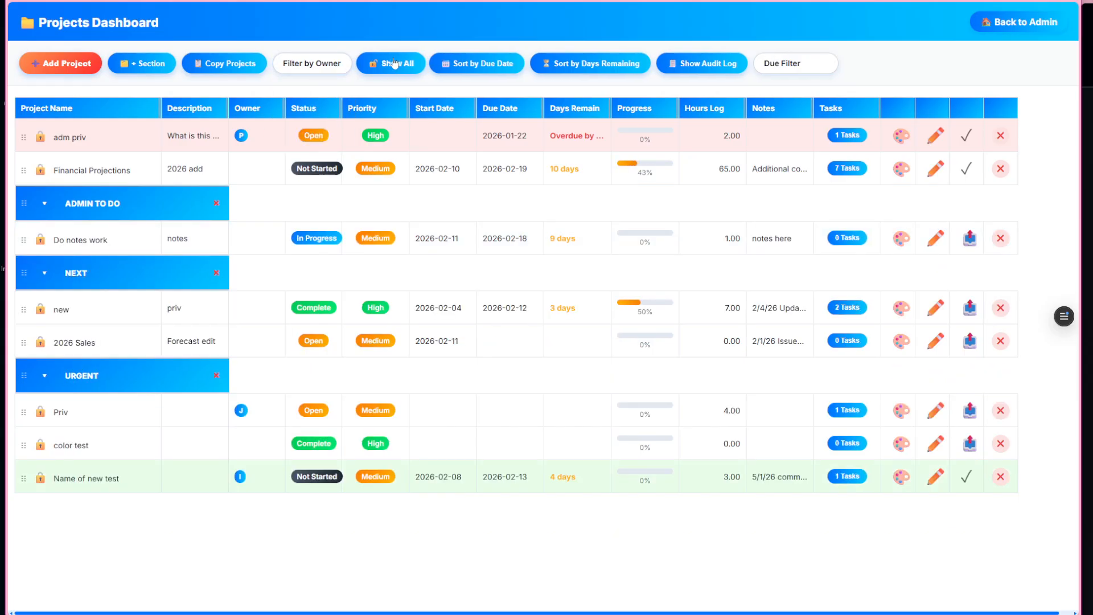
click(393, 63)
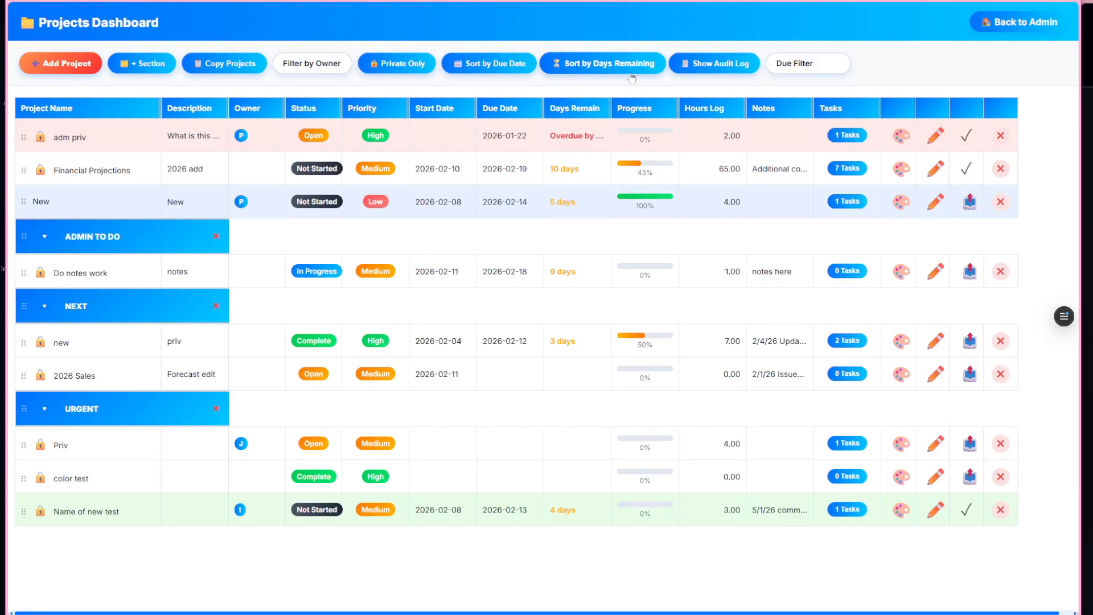
Show the projects audit log, browse its entries, and hide it again.
click(726, 73)
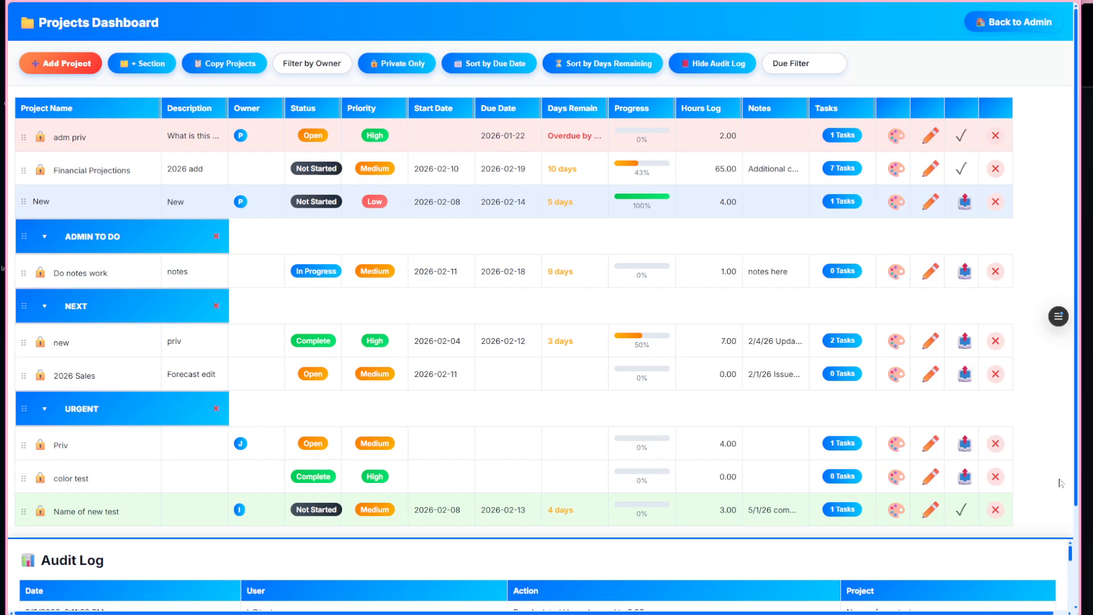
scroll(1080, 462, down, 2)
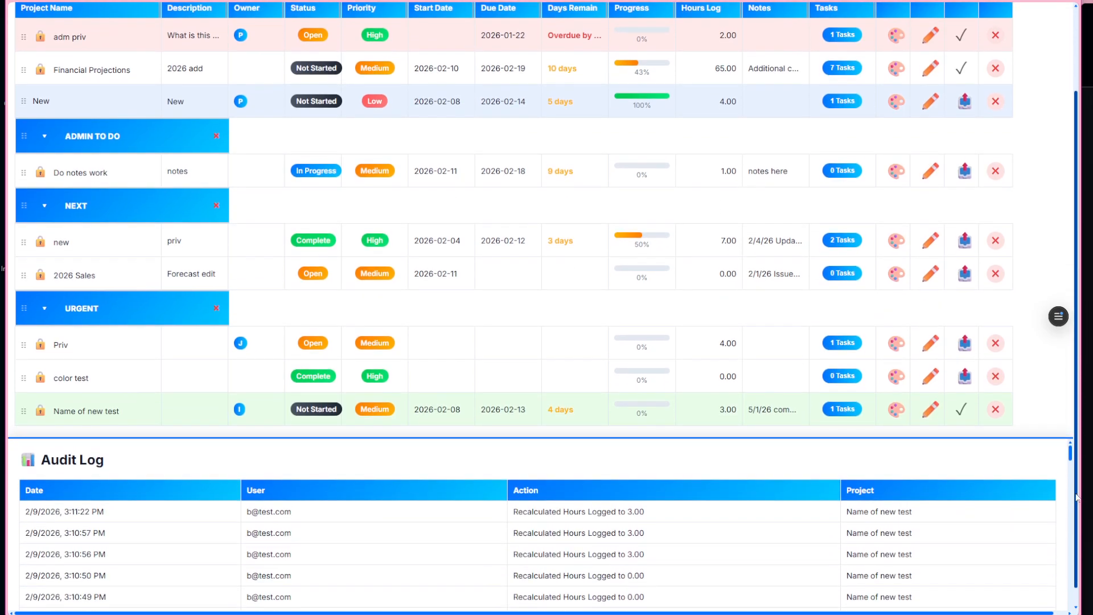
scroll(1072, 460, down, 1)
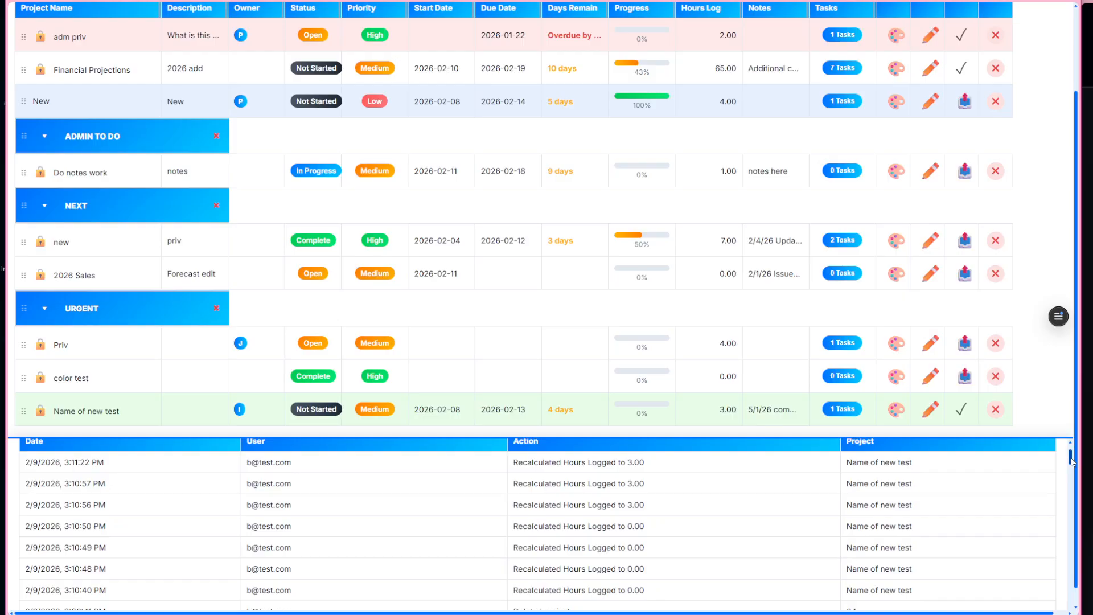
mouse_move(1071, 458)
mouse_down()
mouse_move(1083, 500)
mouse_move(1086, 452)
mouse_up()
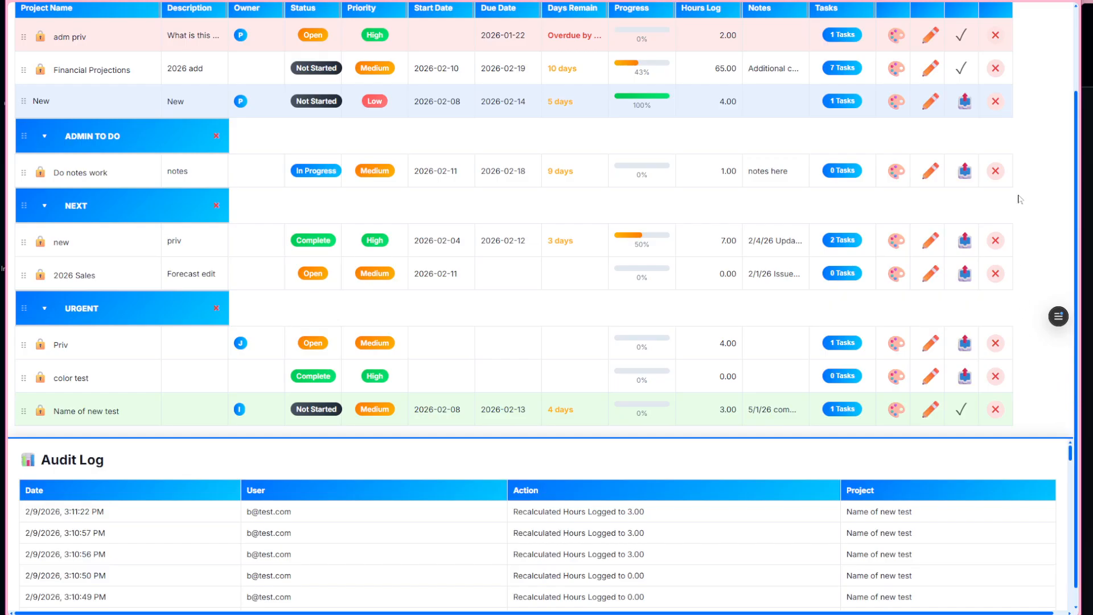
drag(1073, 161, 1081, 27)
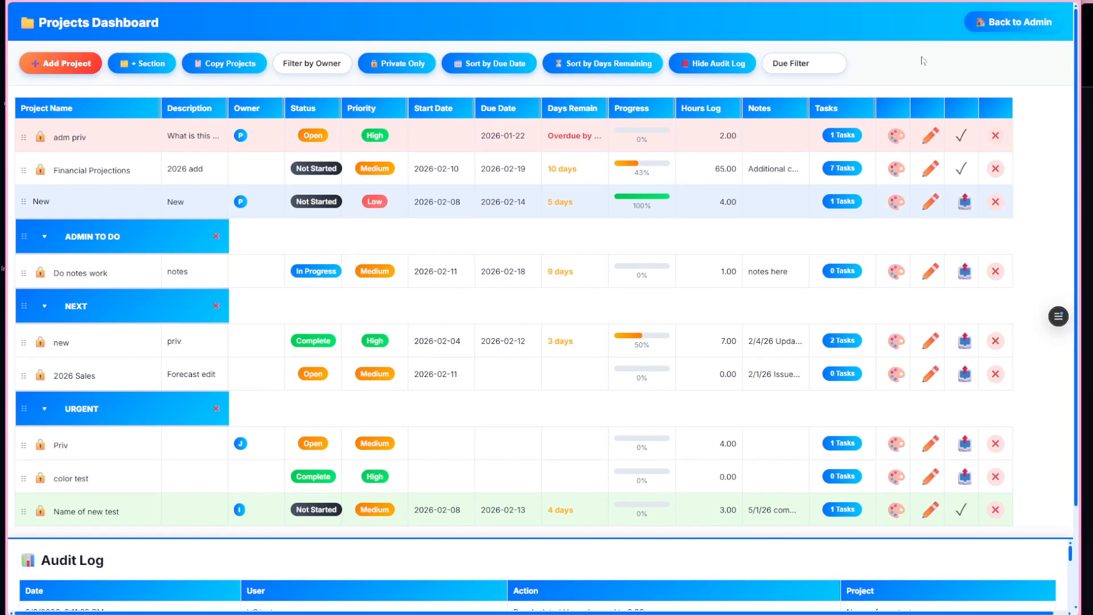
click(712, 63)
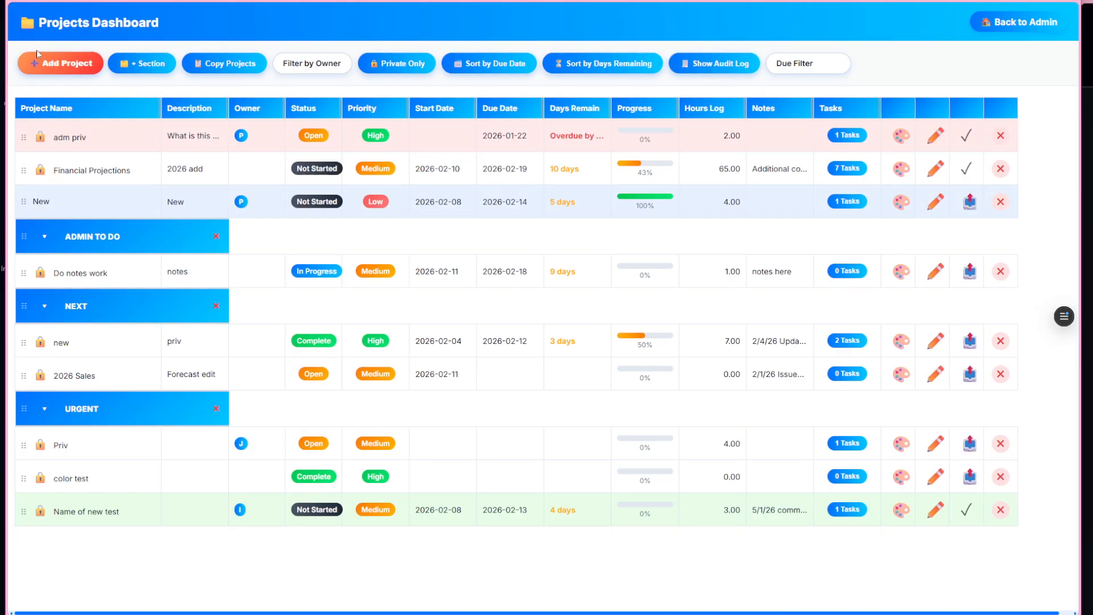
Begin a new project called "name of new project" with the note "2/5 note about an update" in an enlarged notes field.
click(54, 63)
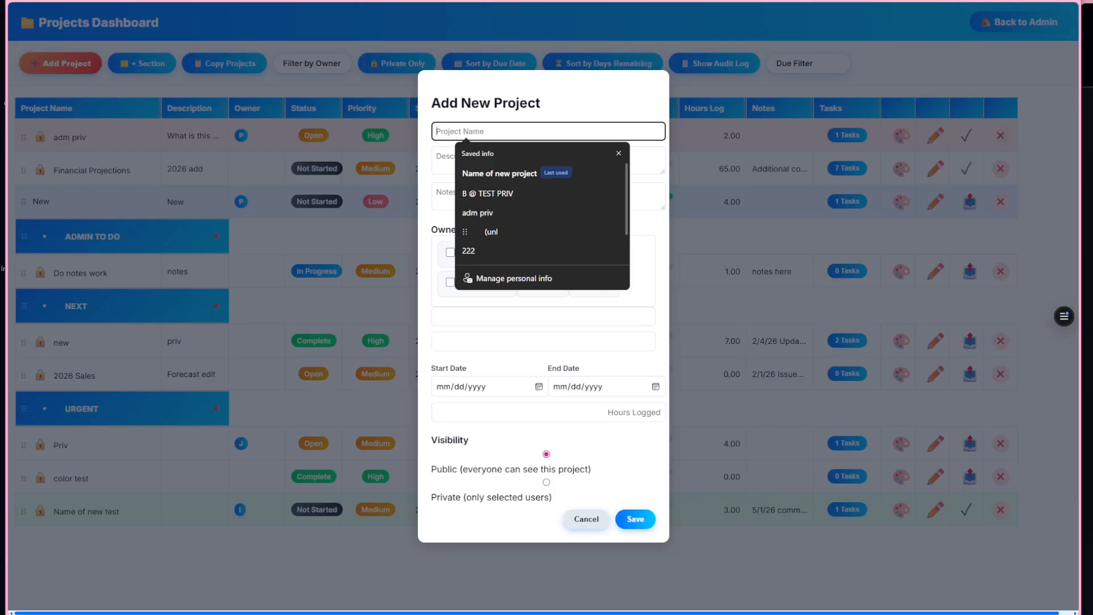
text(name of new project)
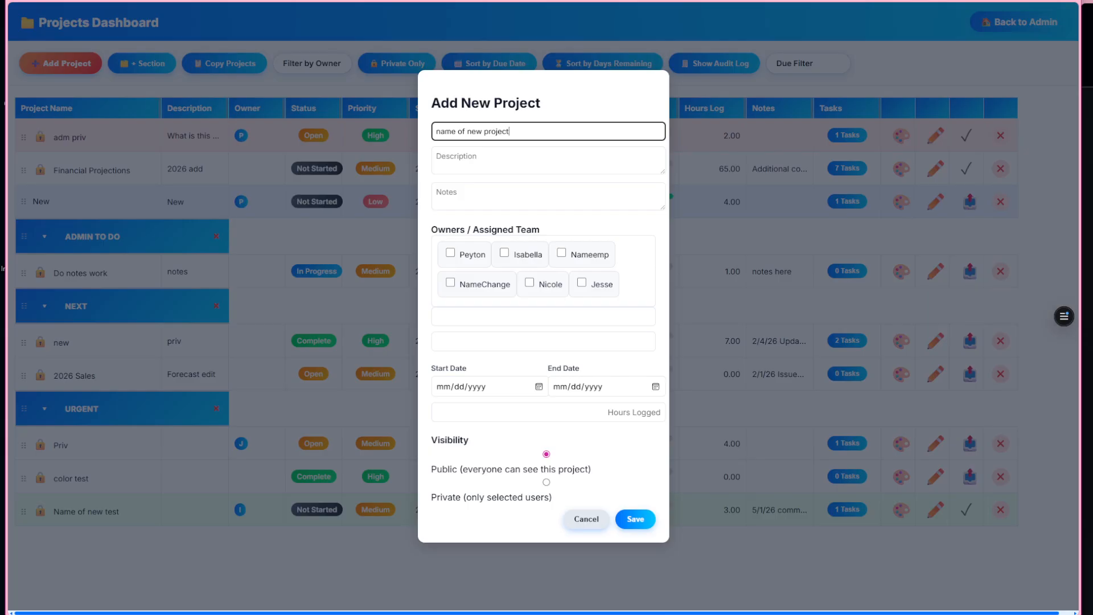
click(548, 196)
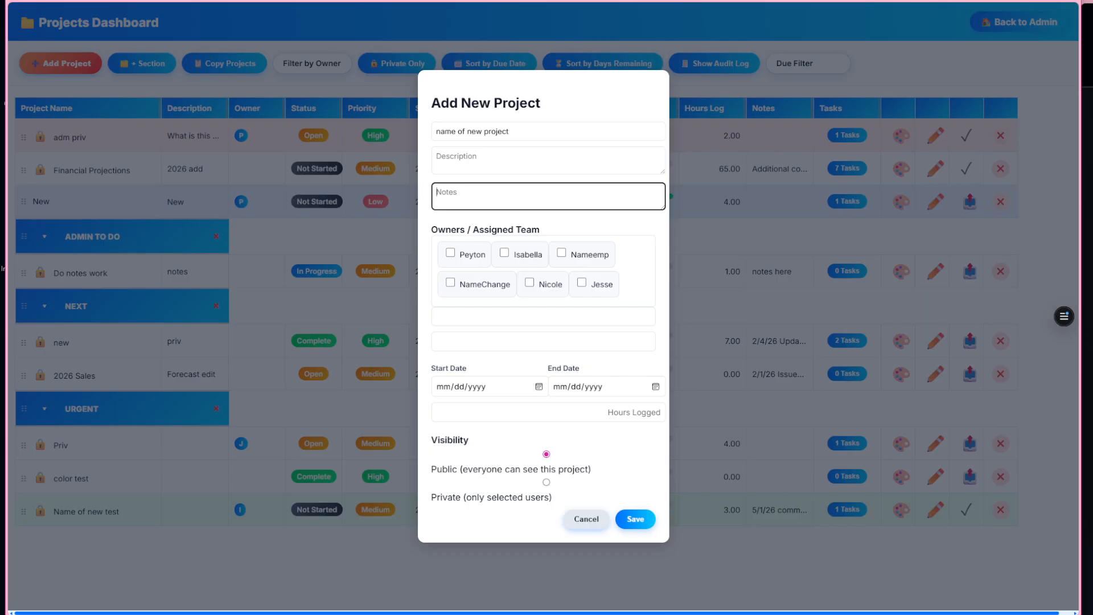
text(2/5 note abou)
key(BackSpace)
text(out an update)
drag(661, 208, 632, 312)
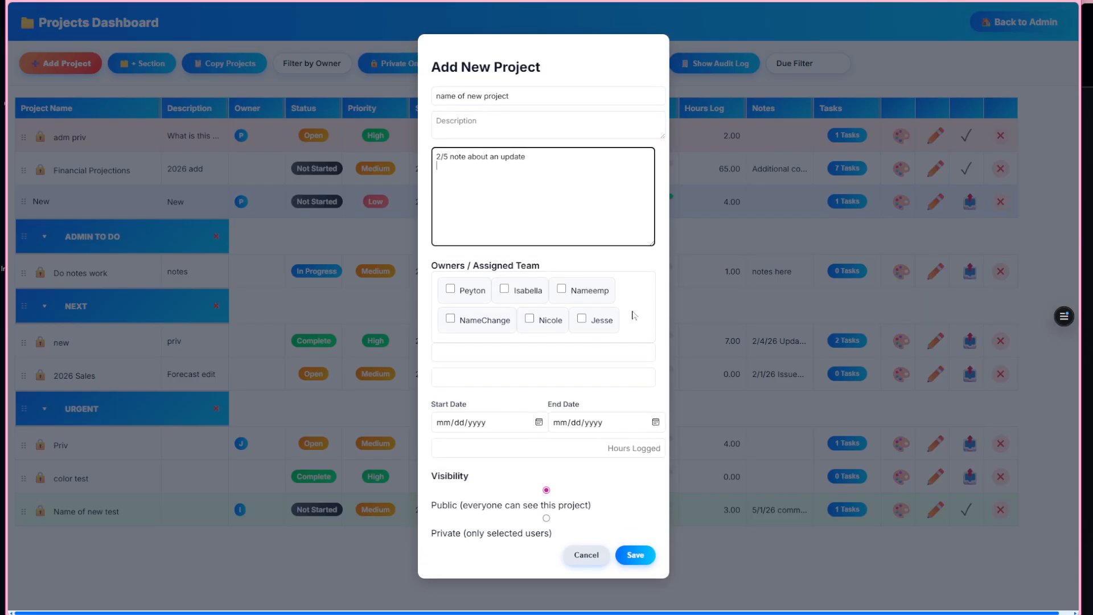
key(Return)
Assign the first listed team member as the new project's owner, with status Not Started and Medium priority.
click(451, 289)
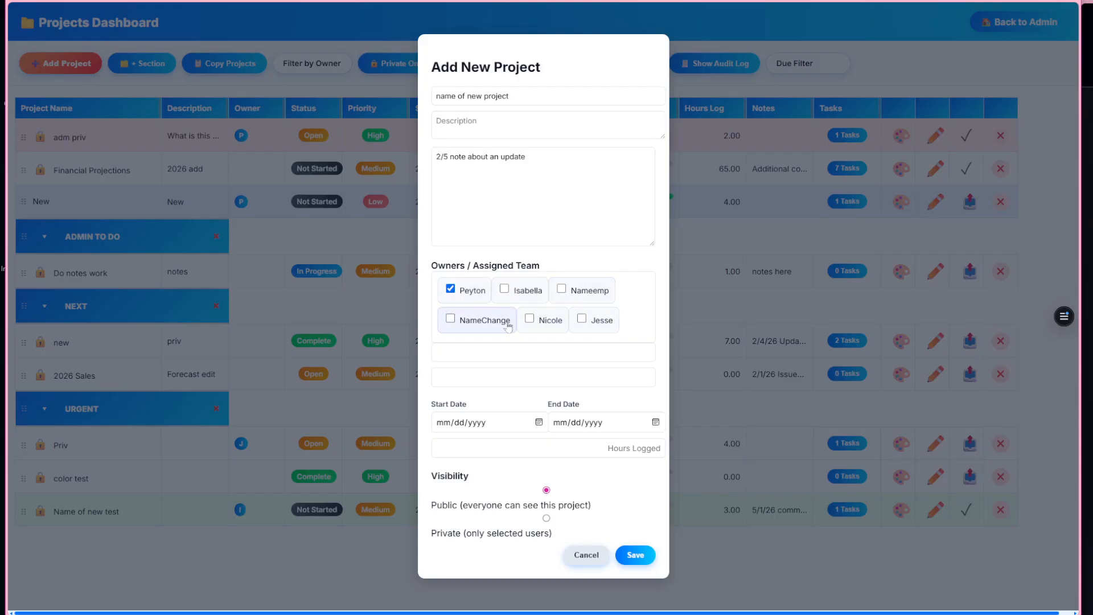
click(589, 352)
click(568, 412)
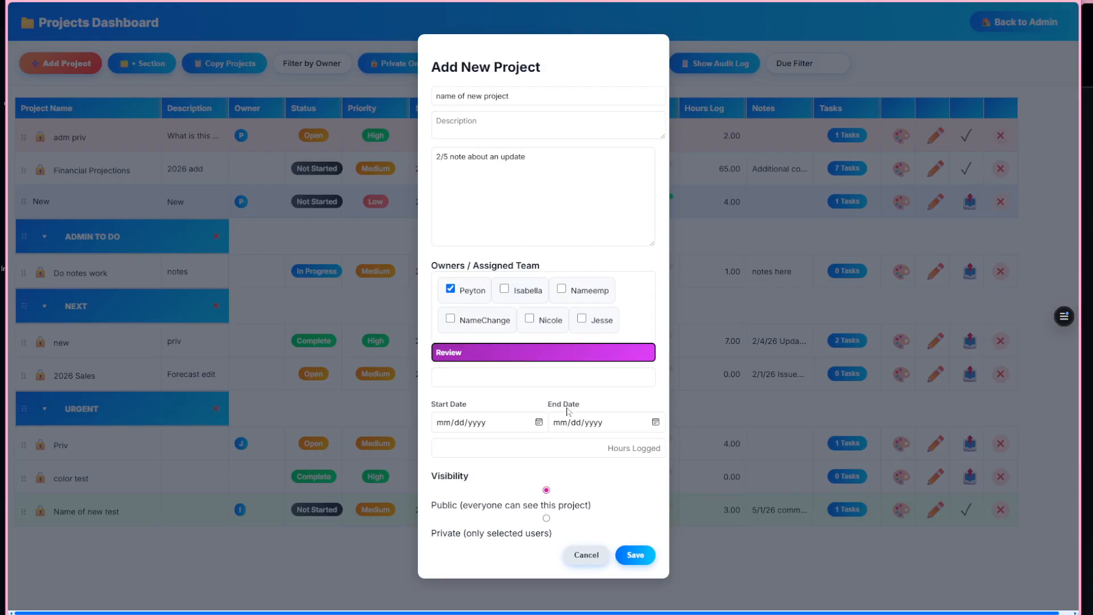
click(576, 378)
click(564, 410)
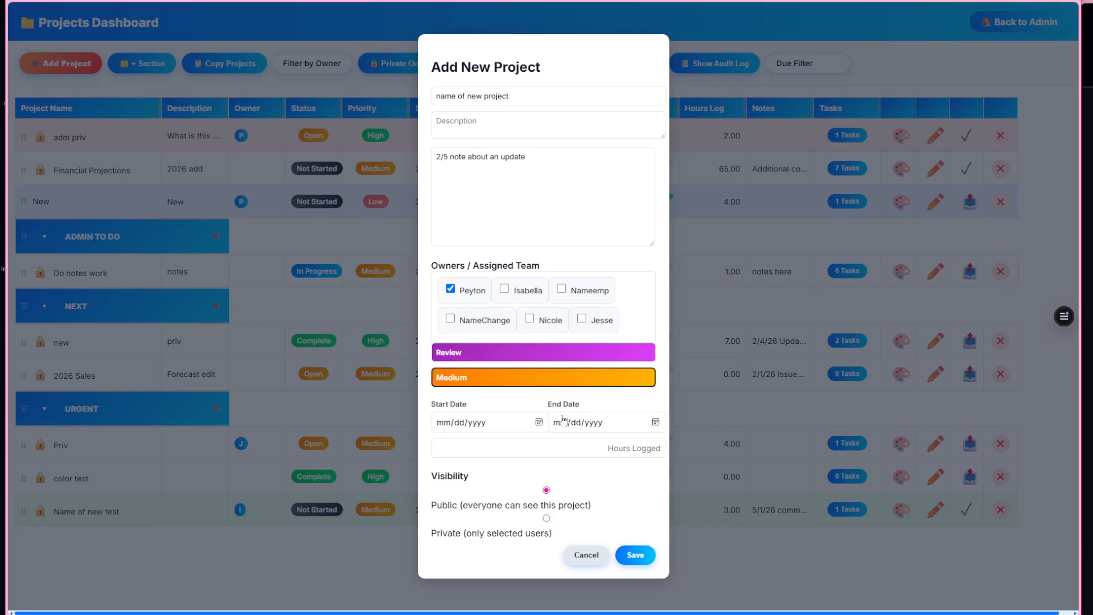
click(532, 360)
click(534, 373)
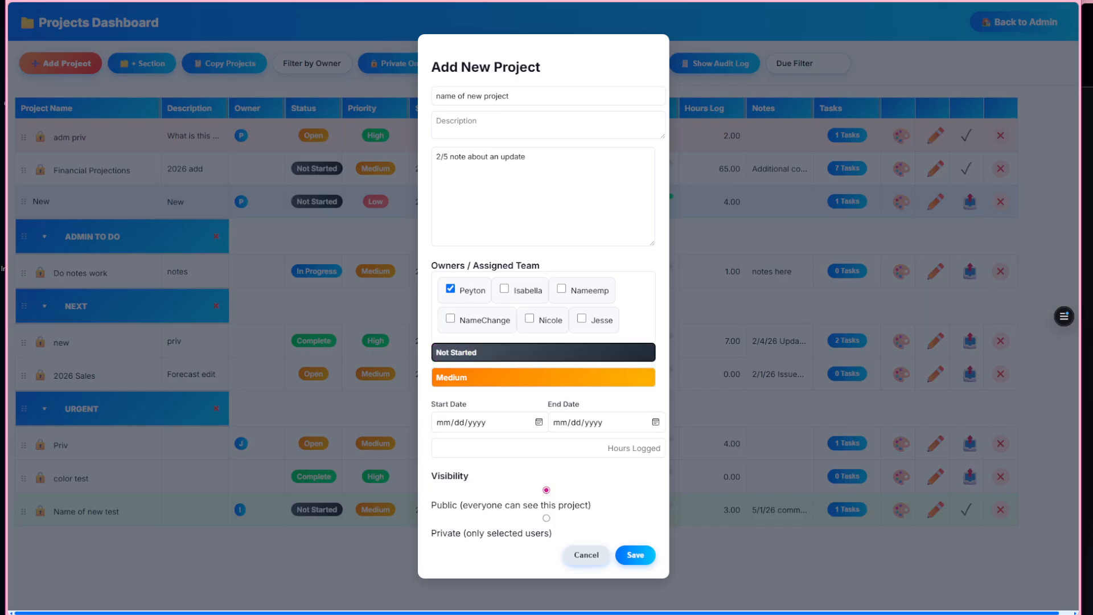
Set the new project's start date to 02/08/2026 and its end date to 02/13/2026.
click(540, 423)
click(446, 500)
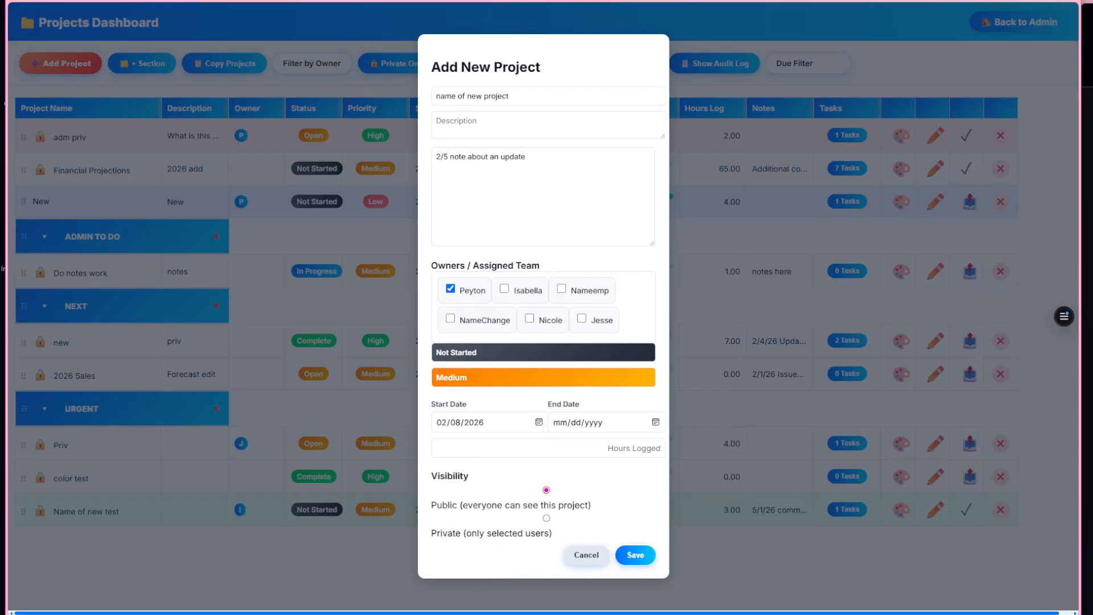
click(655, 423)
click(641, 500)
Make the new project private with no additional users selected and save it.
click(547, 519)
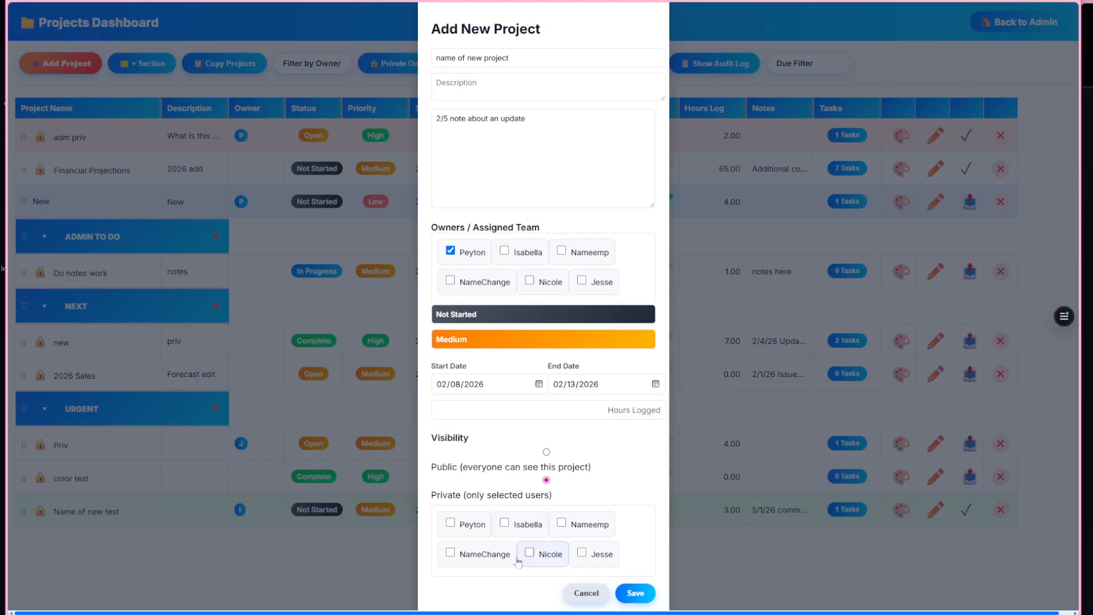
click(504, 524)
click(504, 523)
click(634, 593)
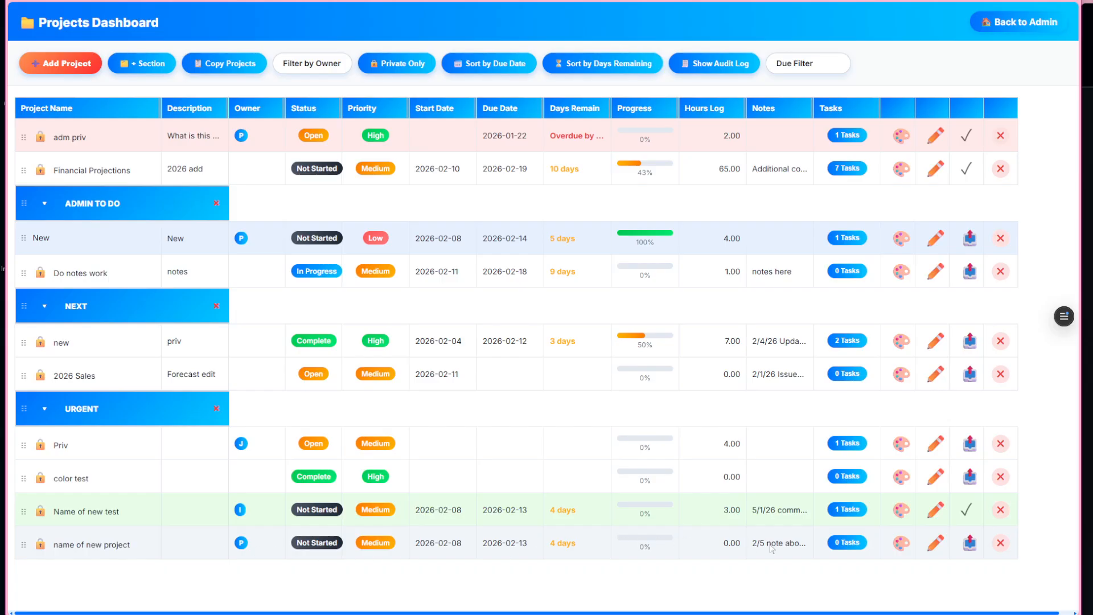
Change the visibility of "name of new project" to public and save the change.
click(936, 547)
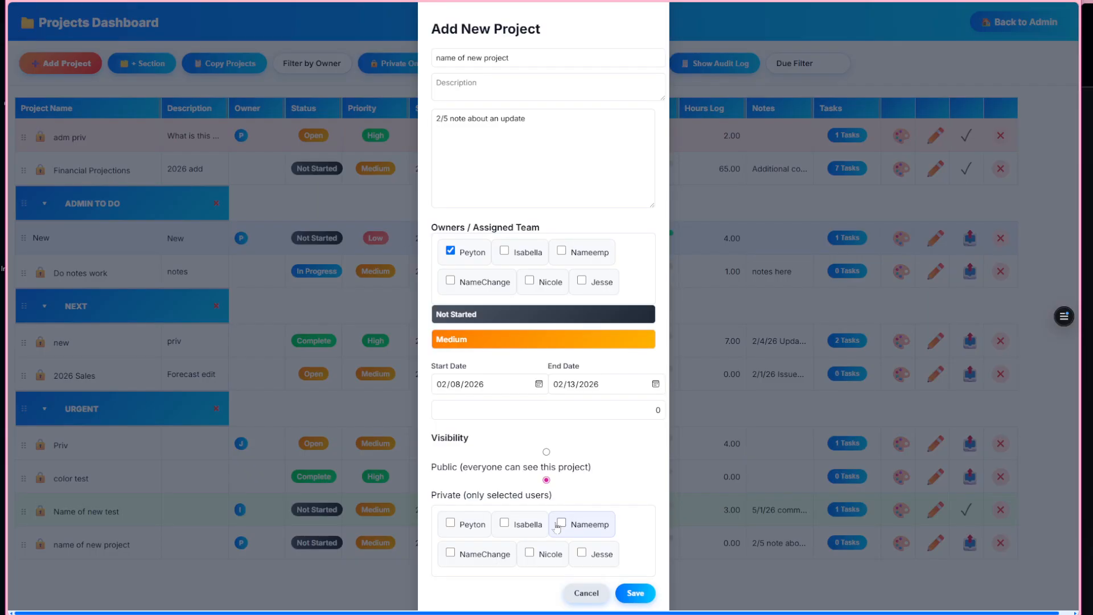
click(546, 452)
click(631, 559)
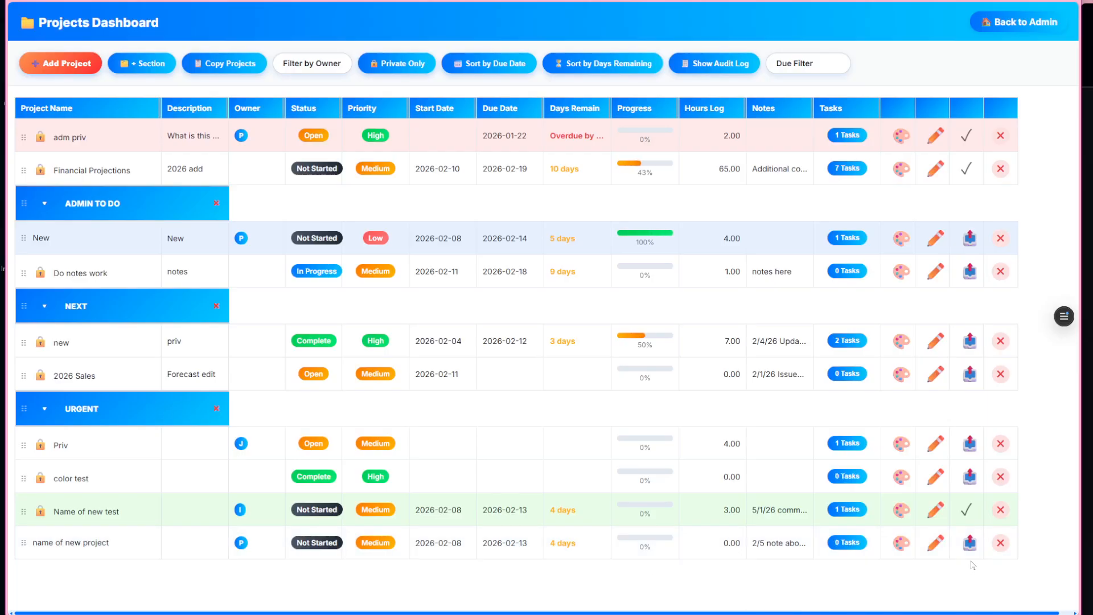
Colour the row of "name of new project" yellow and move it into the NEXT section, directly below the project new.
click(903, 544)
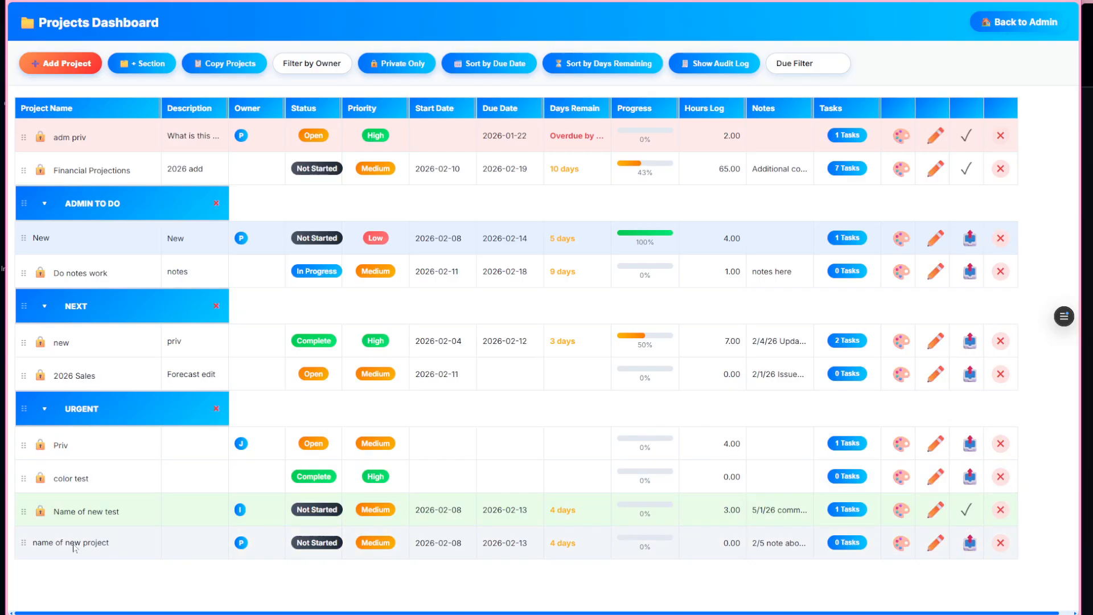
drag(24, 540, 26, 370)
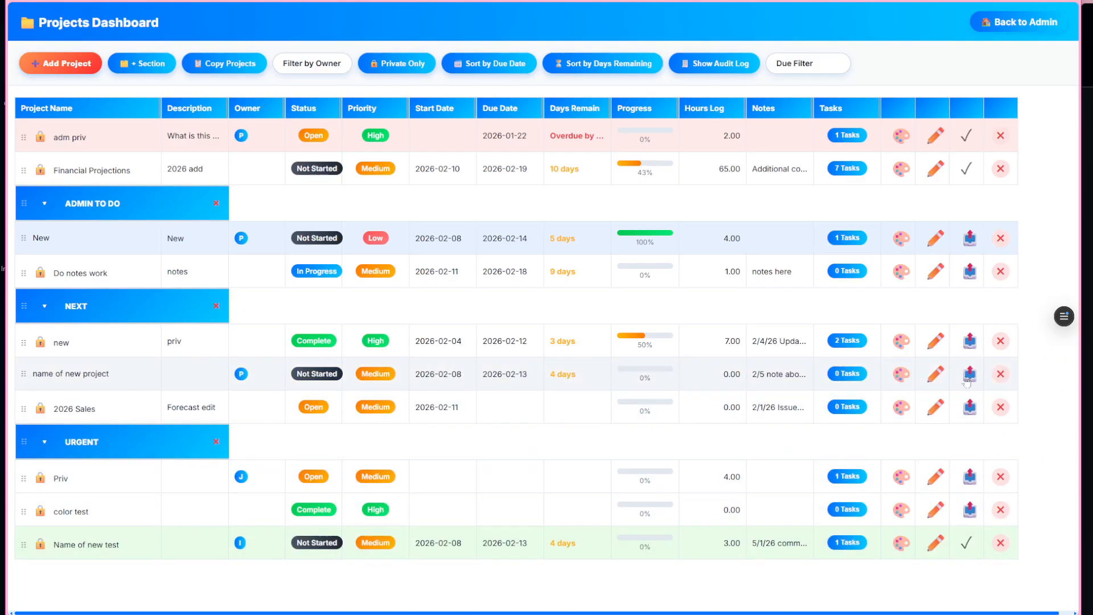
Open the details of "name of new project" for review and close them without saving.
click(941, 372)
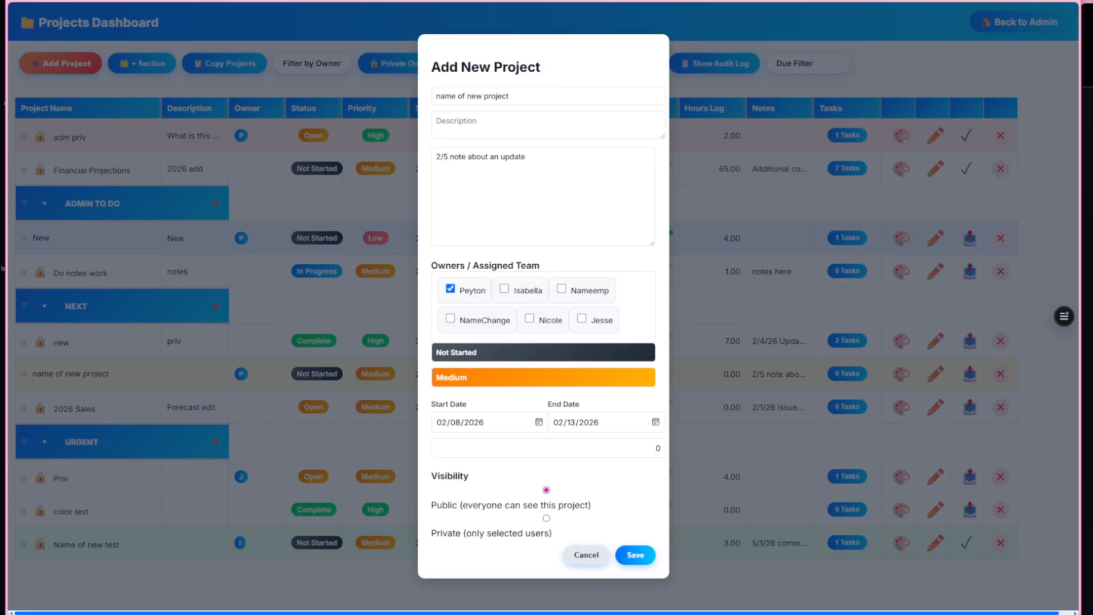
click(588, 556)
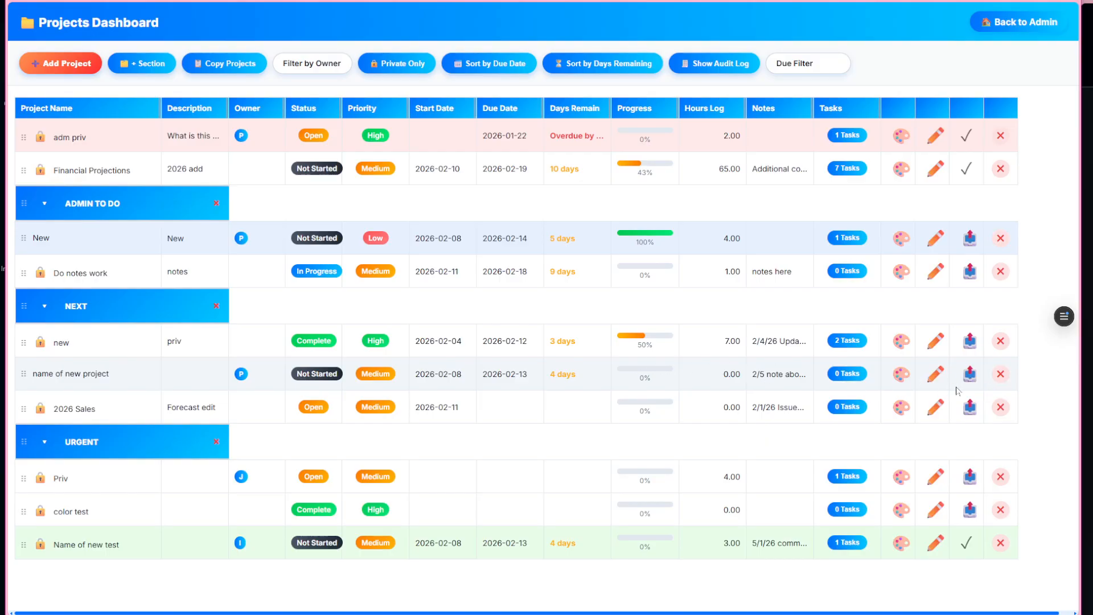
Try to send the logged hours of "name of new project" to billing.
click(969, 374)
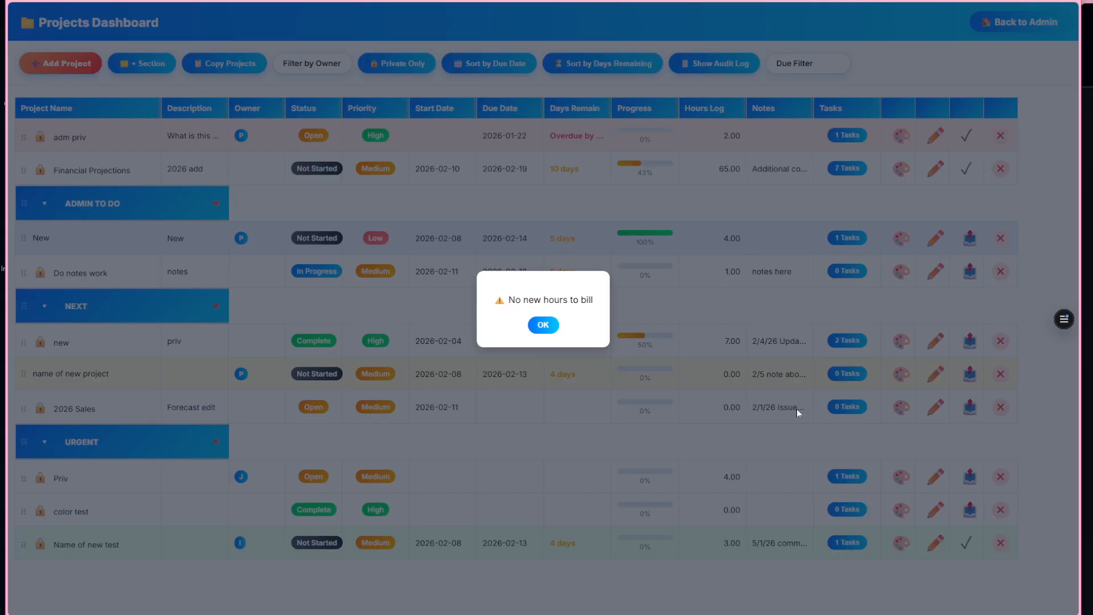
click(545, 322)
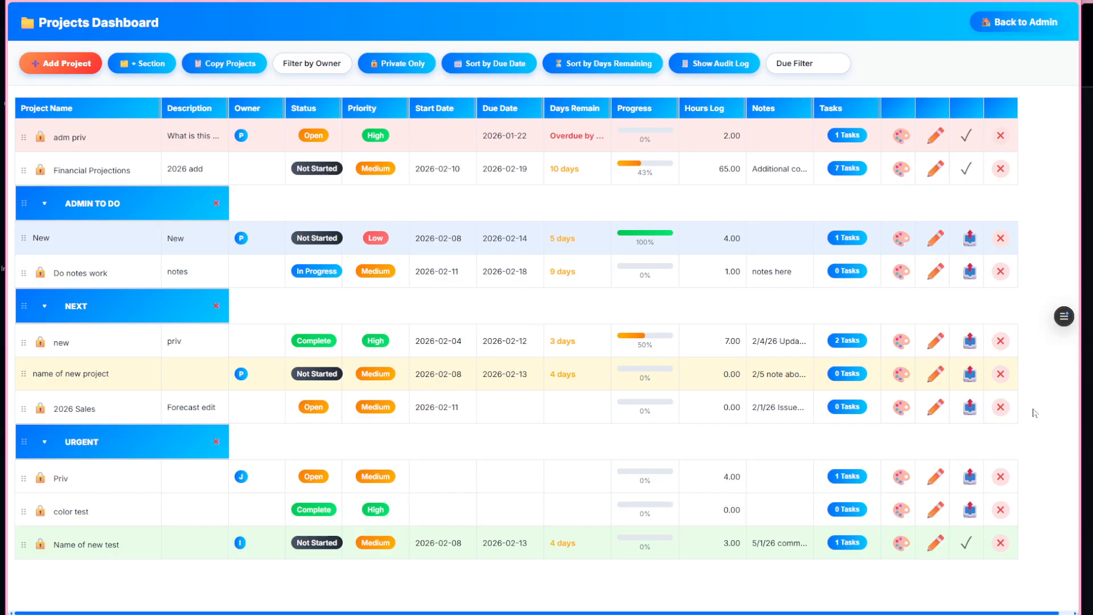
click(975, 399)
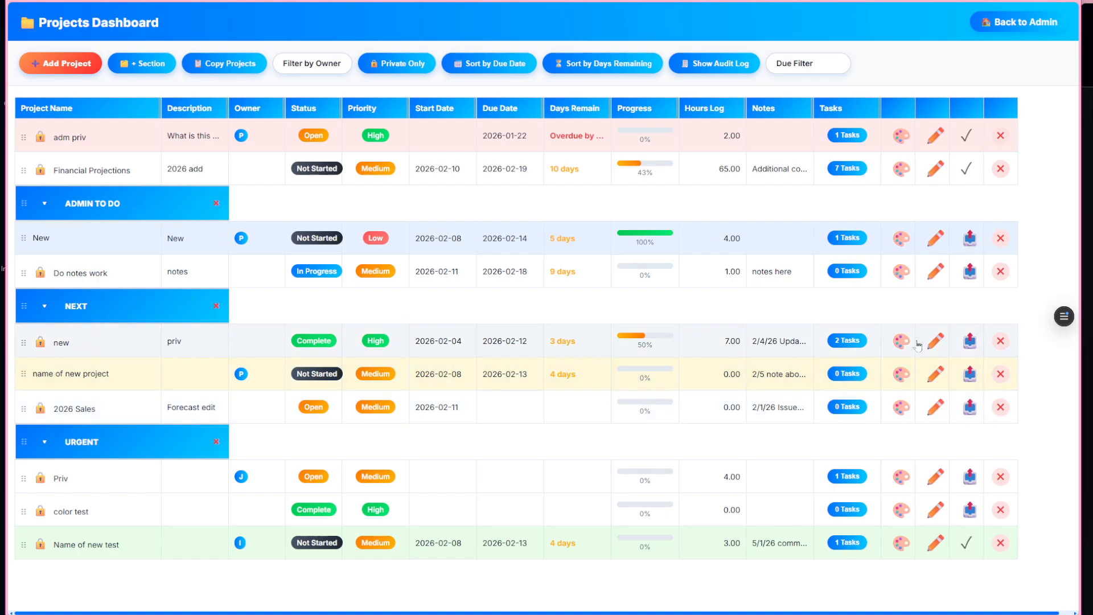
Bill the 7 logged hours of the project new in the NEXT section.
click(970, 350)
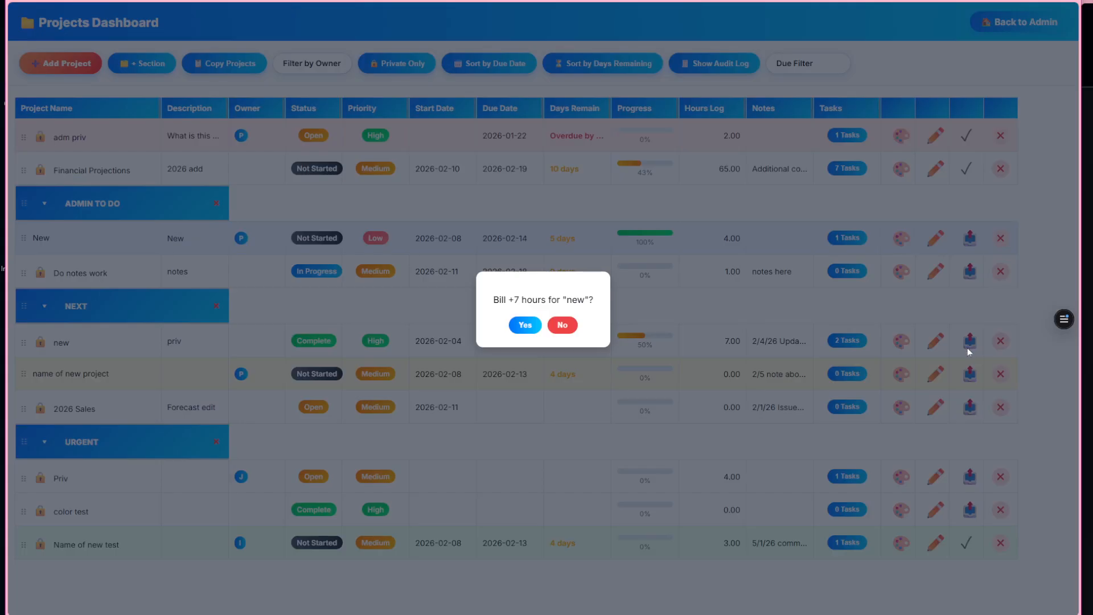
click(526, 330)
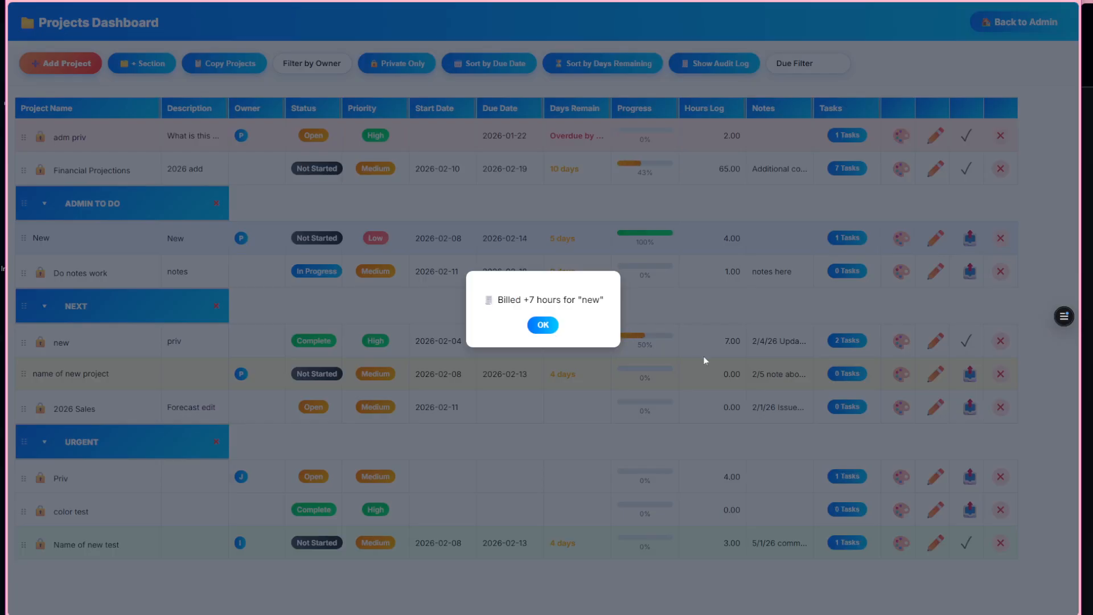
click(538, 325)
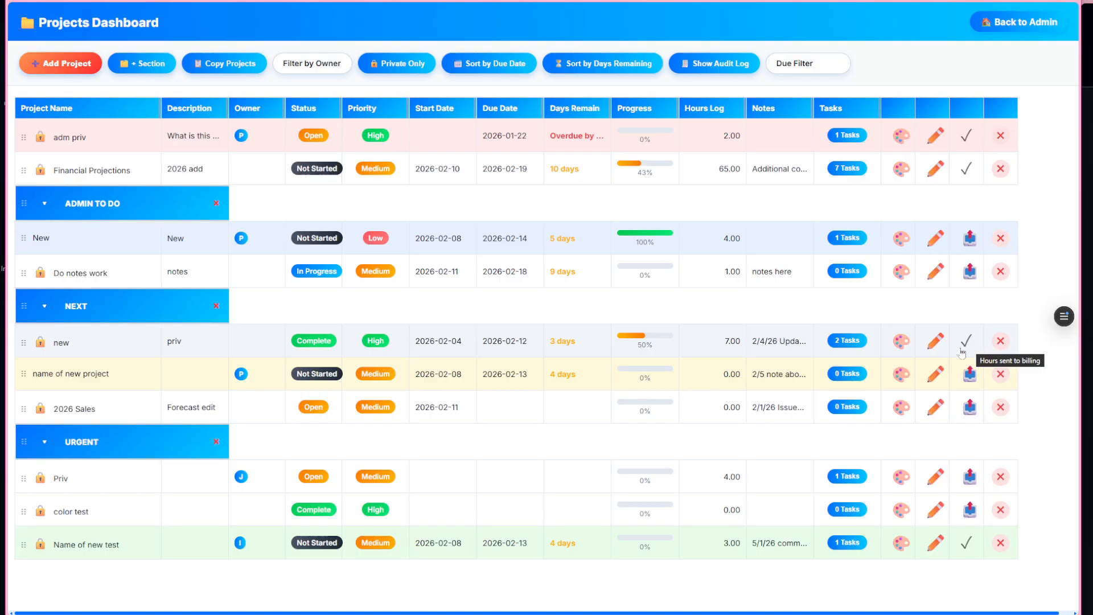
Generate an invoice from the Admin page for only the 02/09/2026 entry of the project new, with a rate of 50.
click(1019, 22)
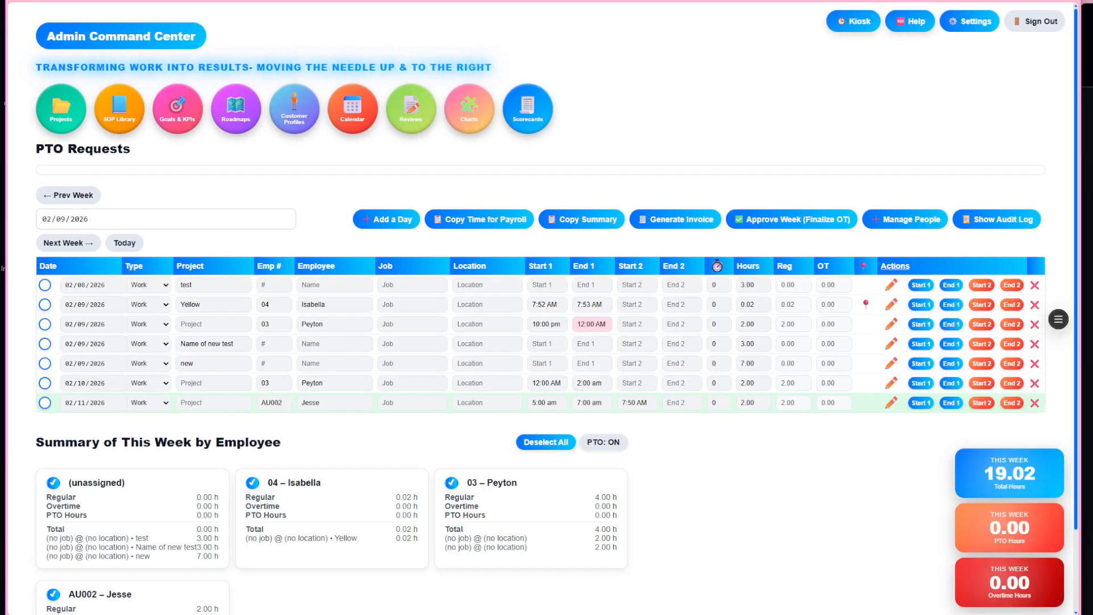
click(45, 364)
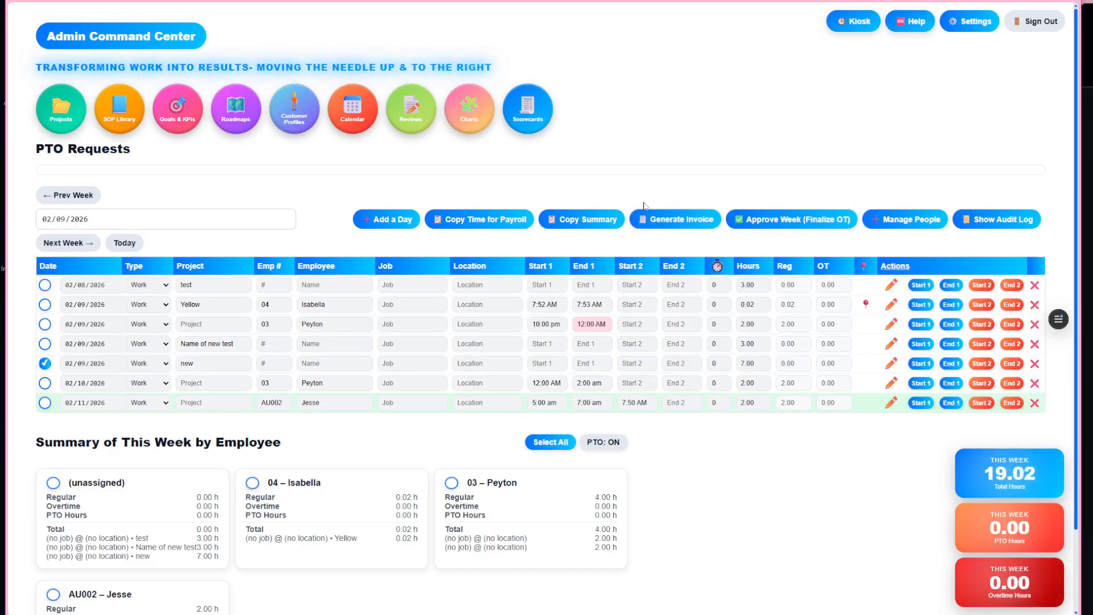
click(682, 219)
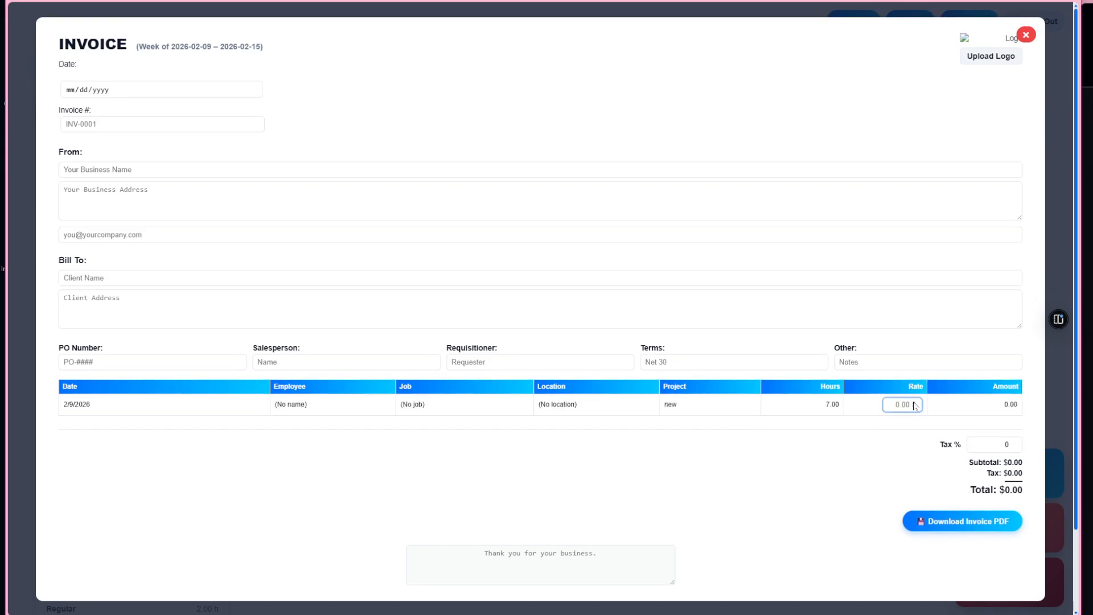
text(50)
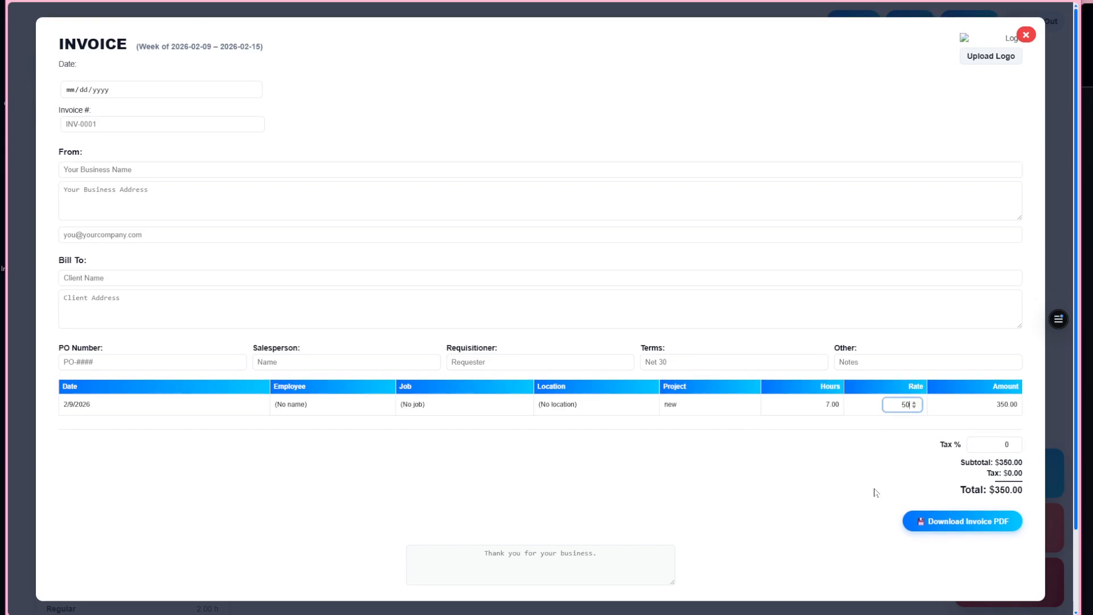
Download the invoice as a PDF, open the file for review, and close both the PDF and the invoice form.
click(949, 530)
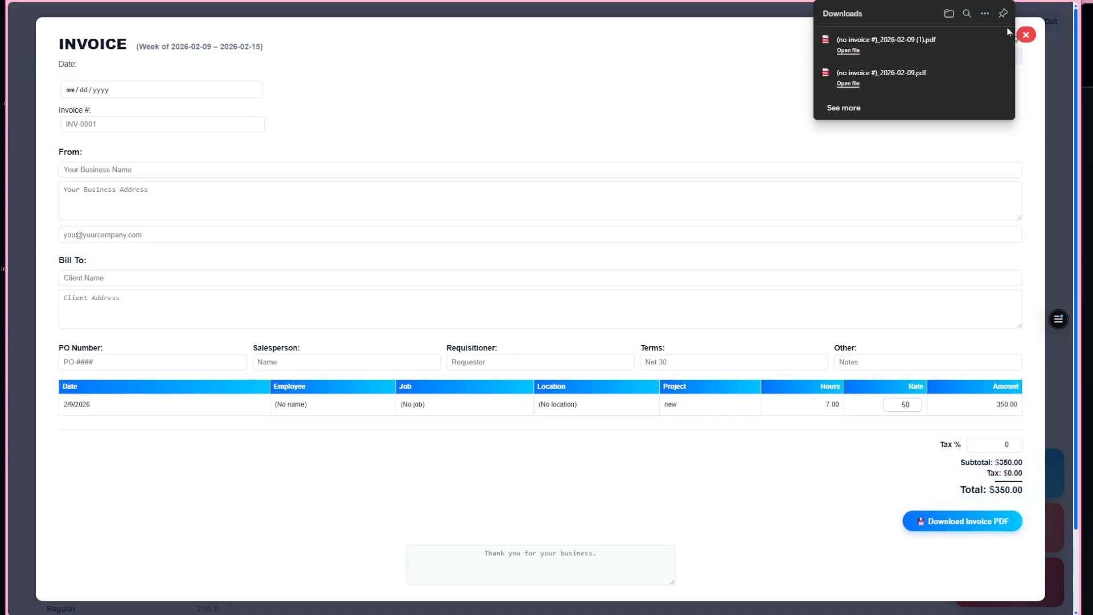
click(855, 45)
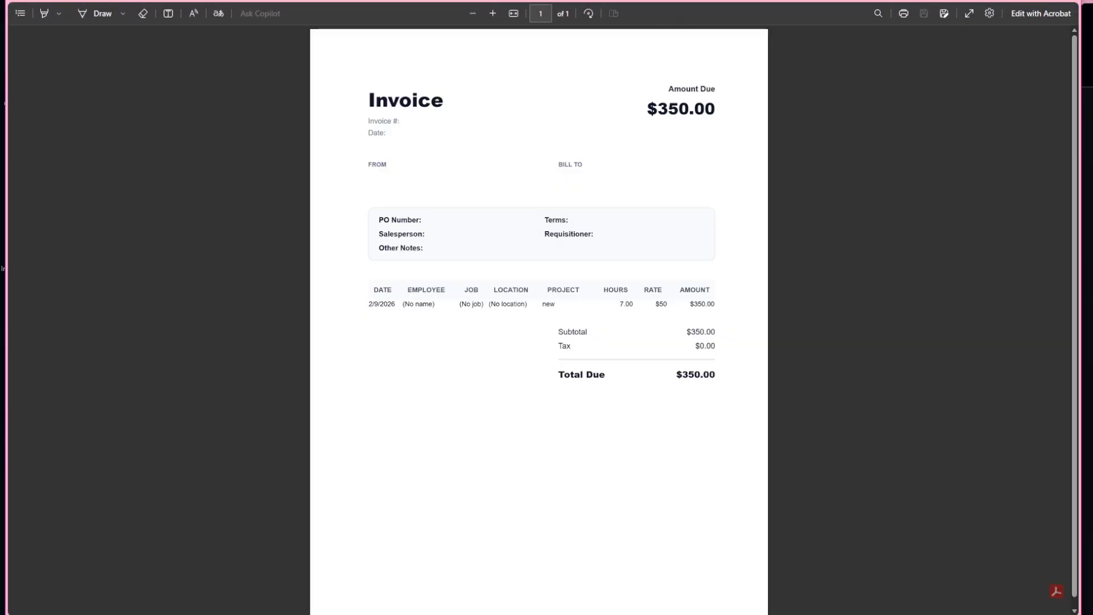
key(ctrl+w)
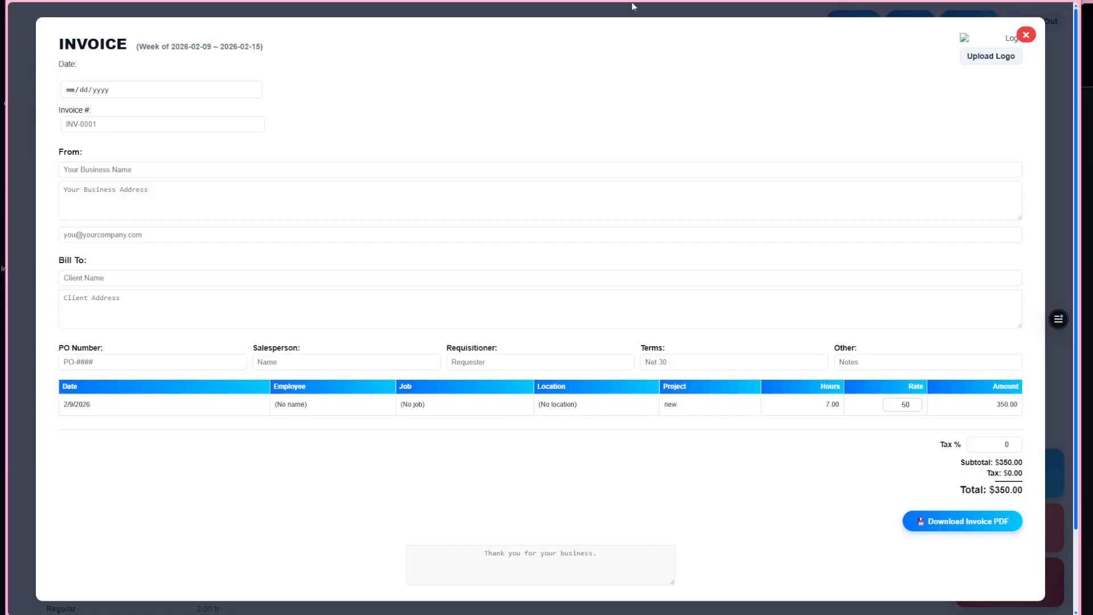
click(1027, 36)
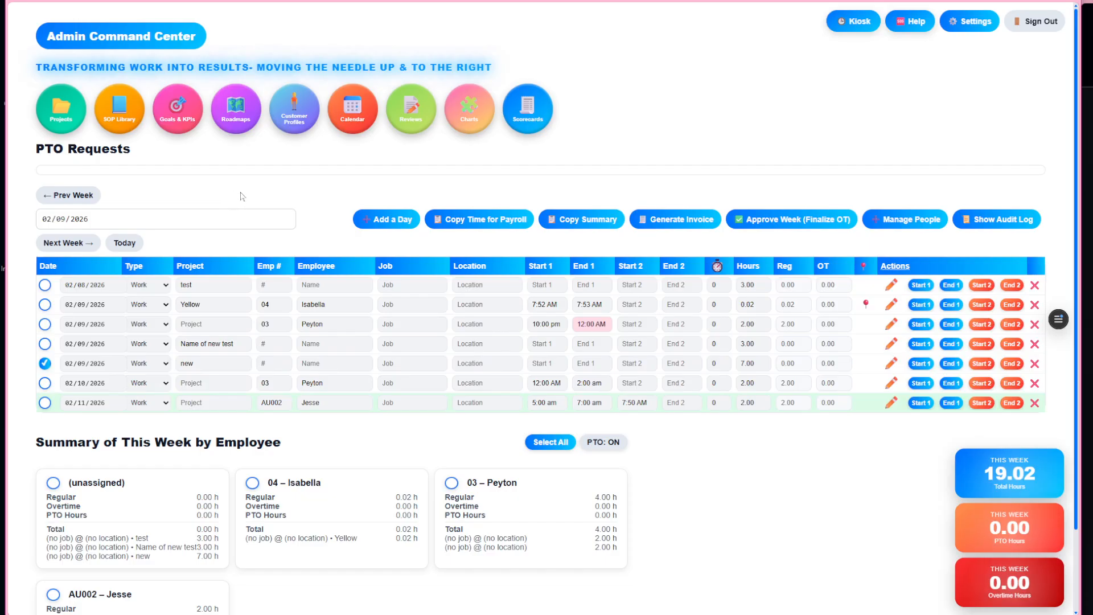
Add a task named "Add one" to the project new on the Projects Dashboard and set its status to Complete.
click(63, 124)
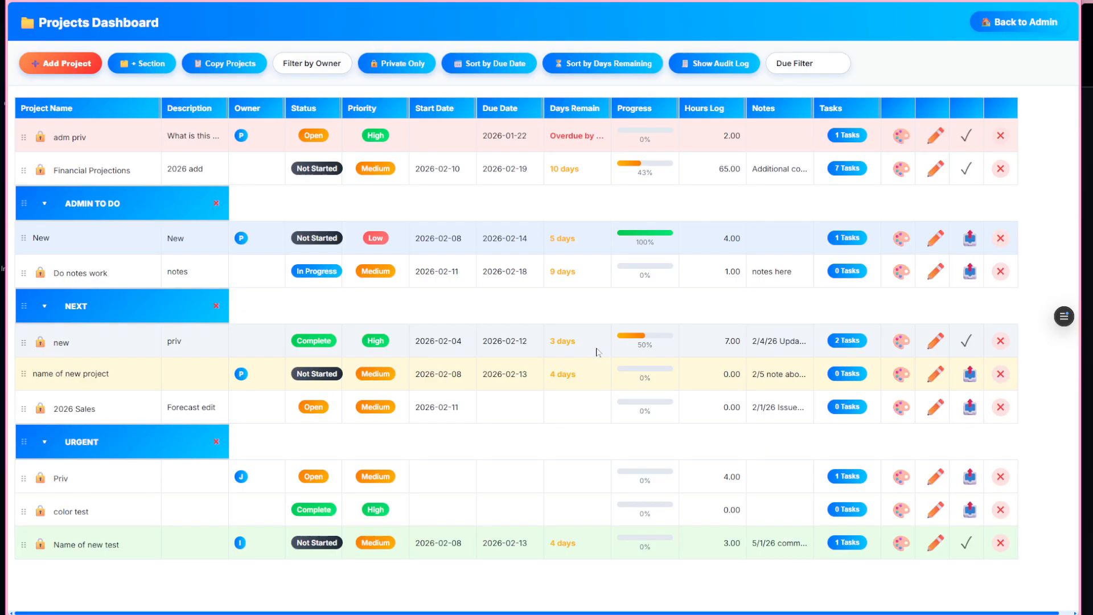
click(851, 346)
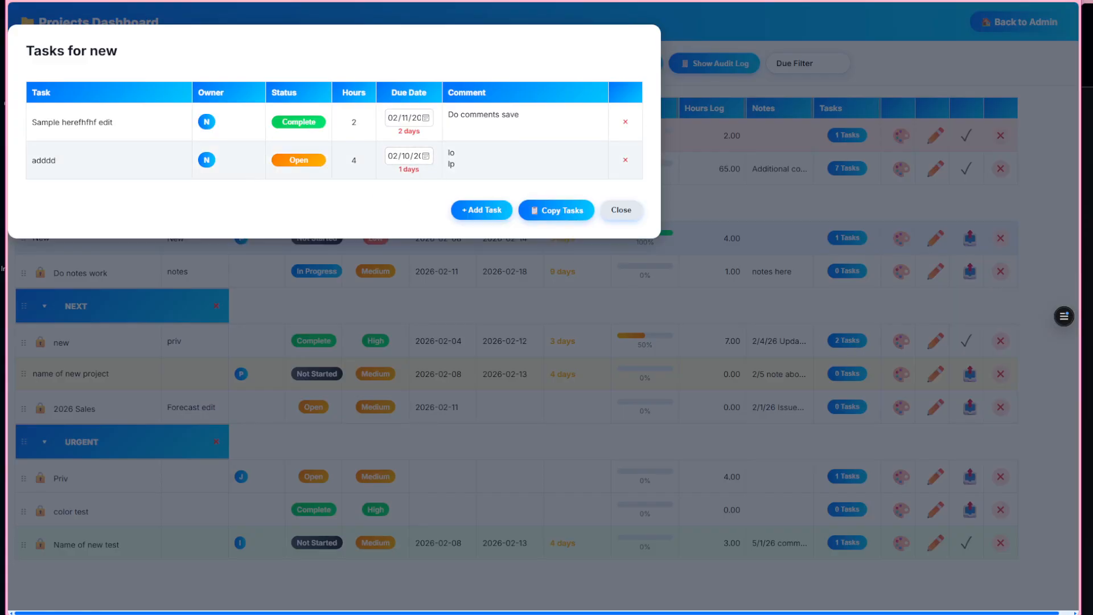
click(495, 217)
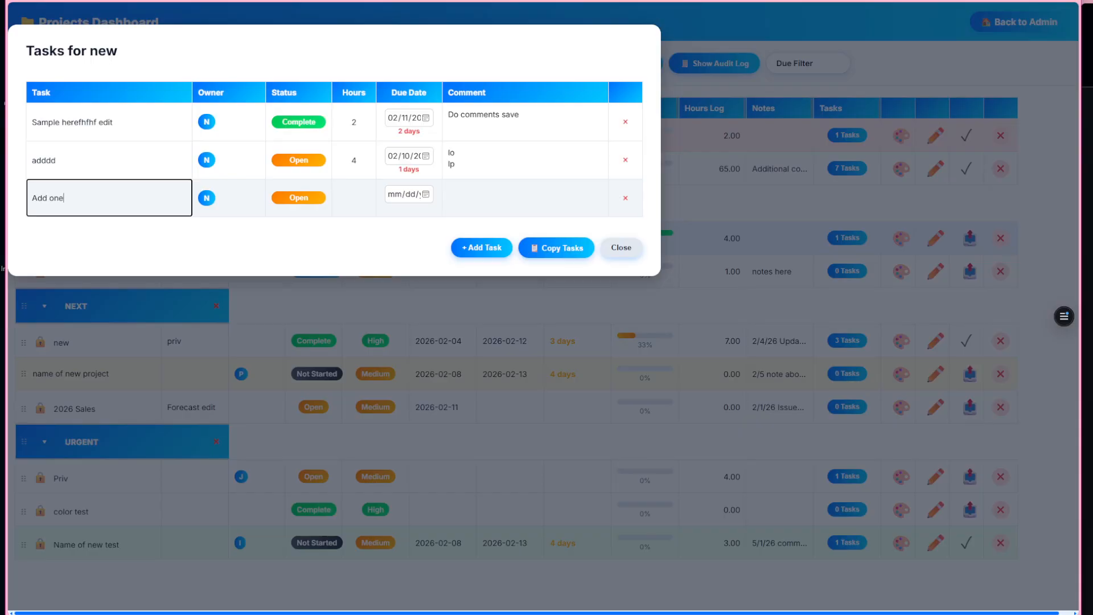
click(320, 198)
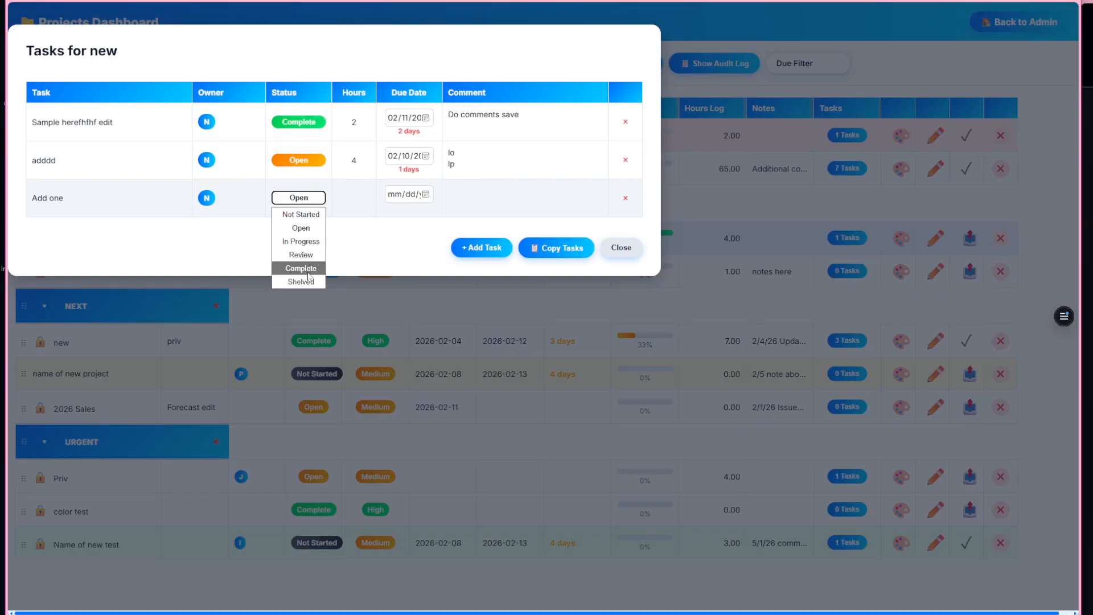
click(309, 270)
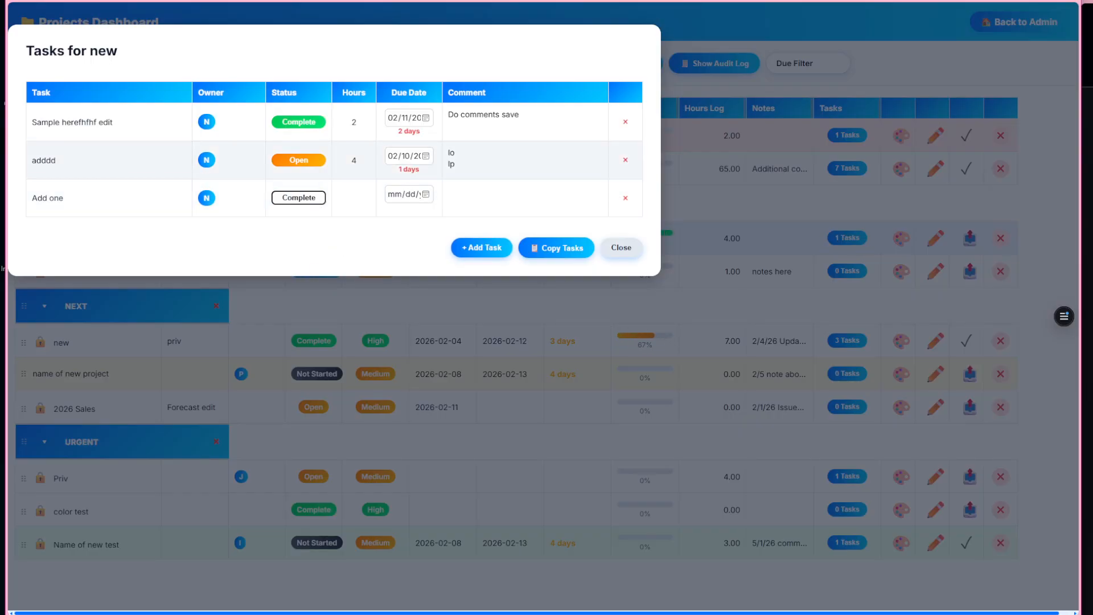
Fill in the "Add one" task with 2 hours, the due date 02/10/2026 and the comment "Comment", and close the task list.
click(354, 193)
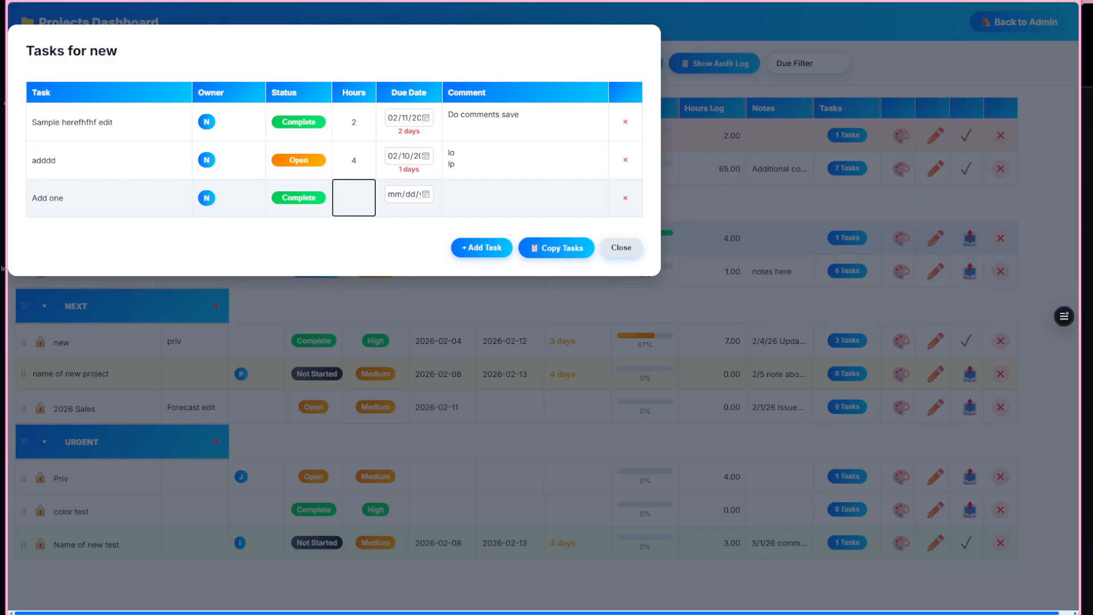
text(2)
click(426, 195)
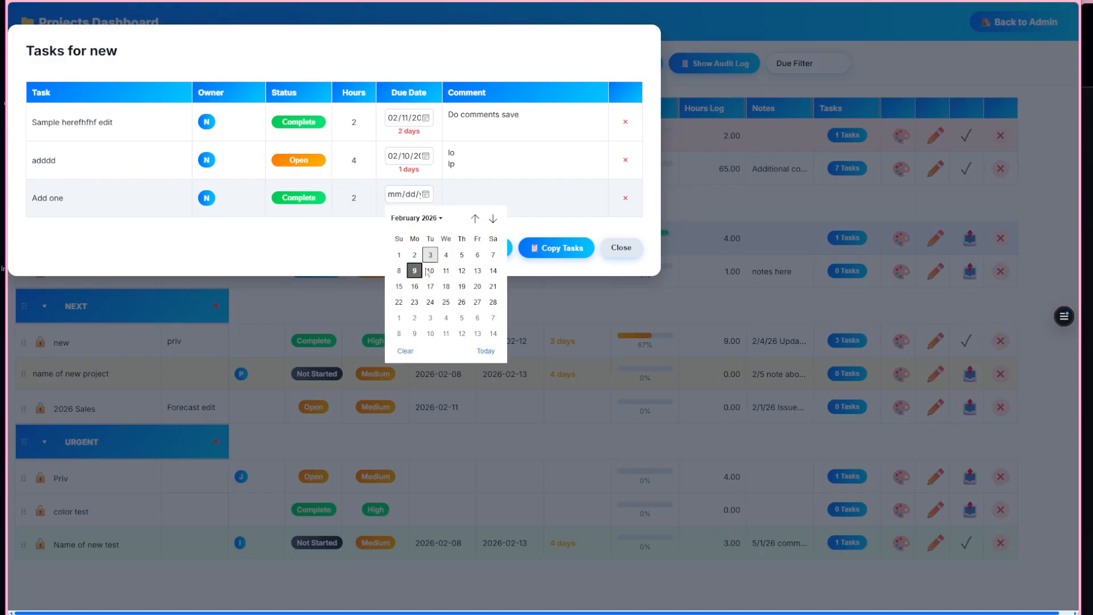
click(433, 272)
click(497, 198)
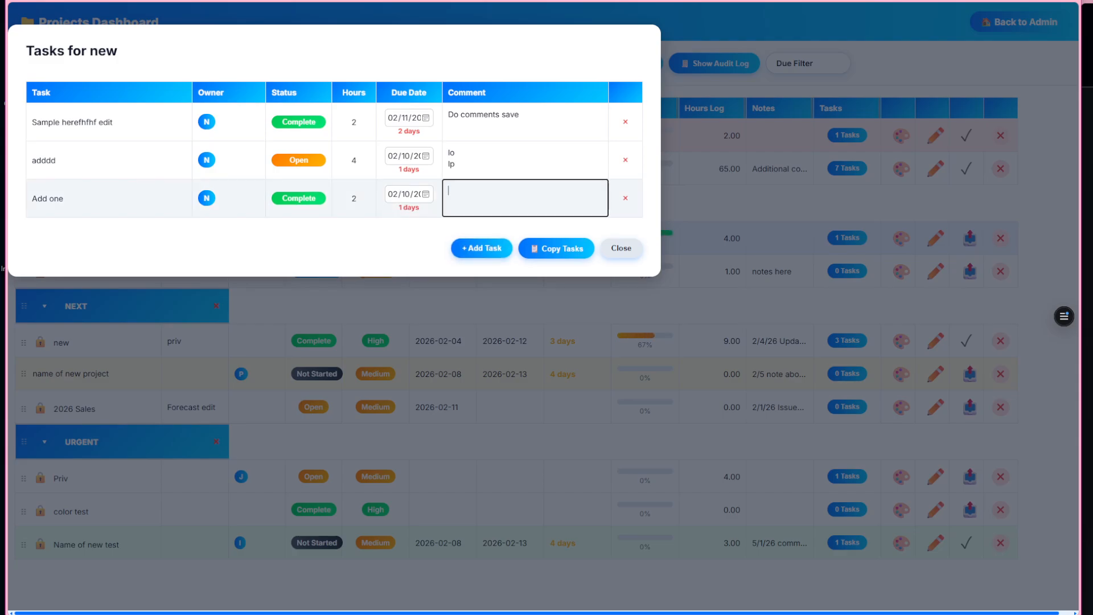
text(Comment)
click(637, 258)
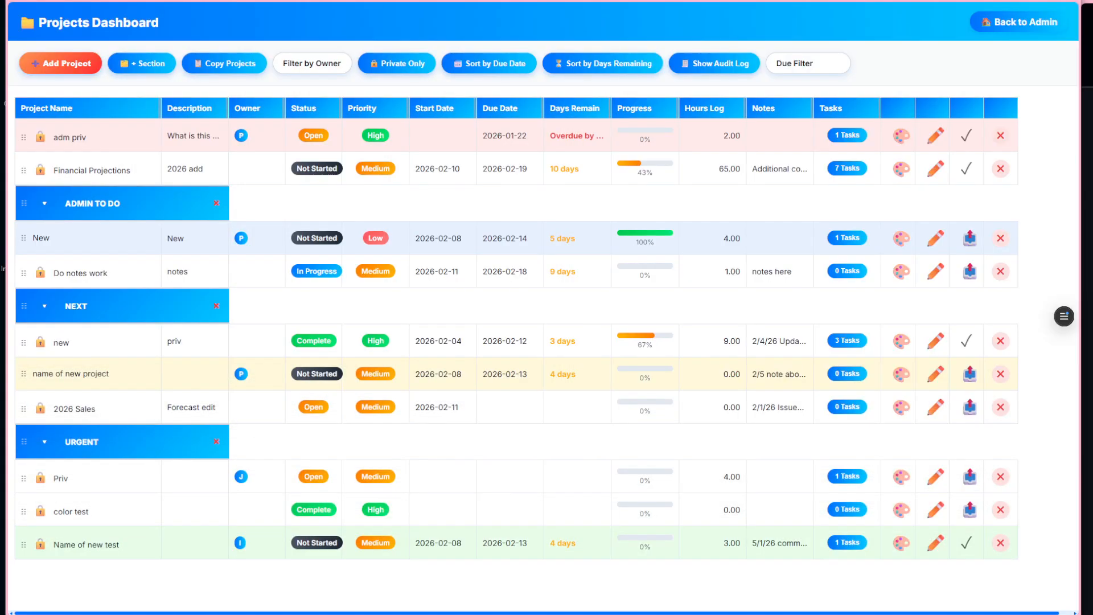
Bring up the employee time clock window, view the employee's Projects Dashboard, and move the window back off the admin dashboard.
drag(1092, 50, 664, 34)
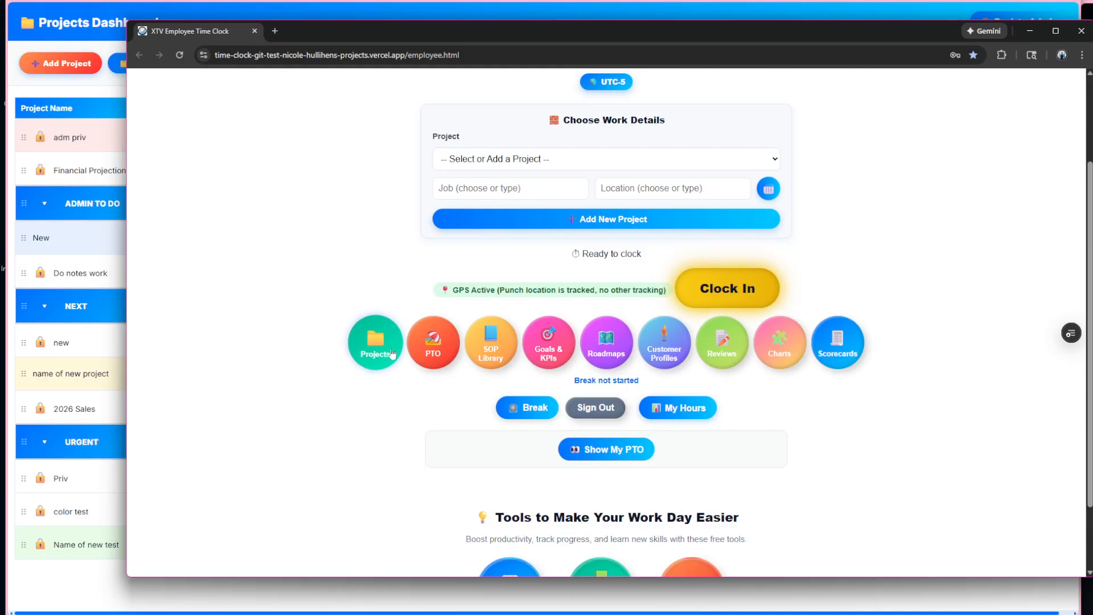
click(376, 342)
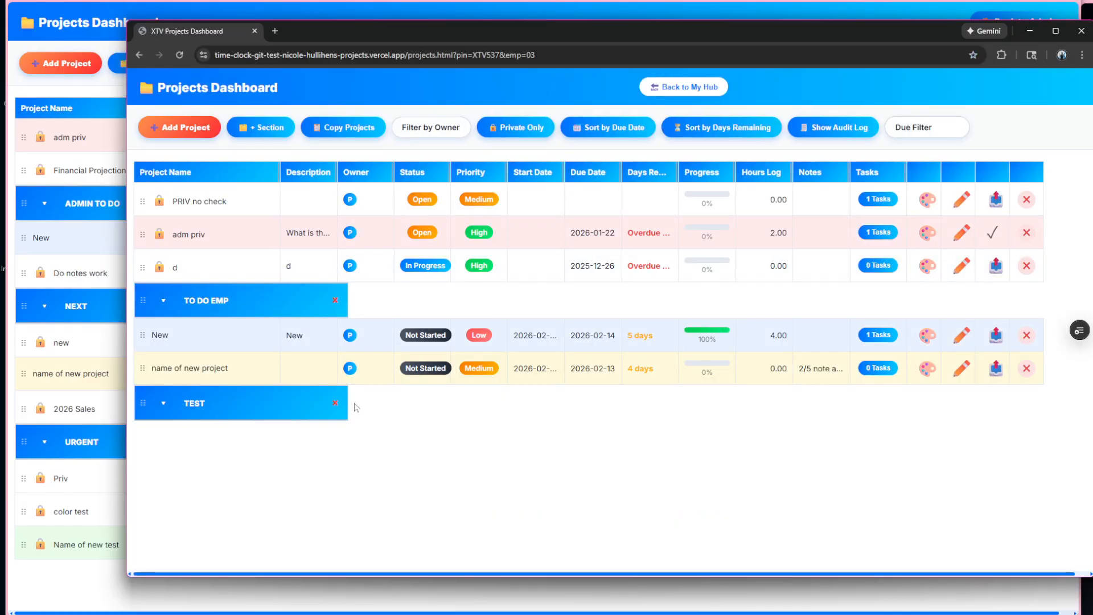
drag(825, 38, 777, 40)
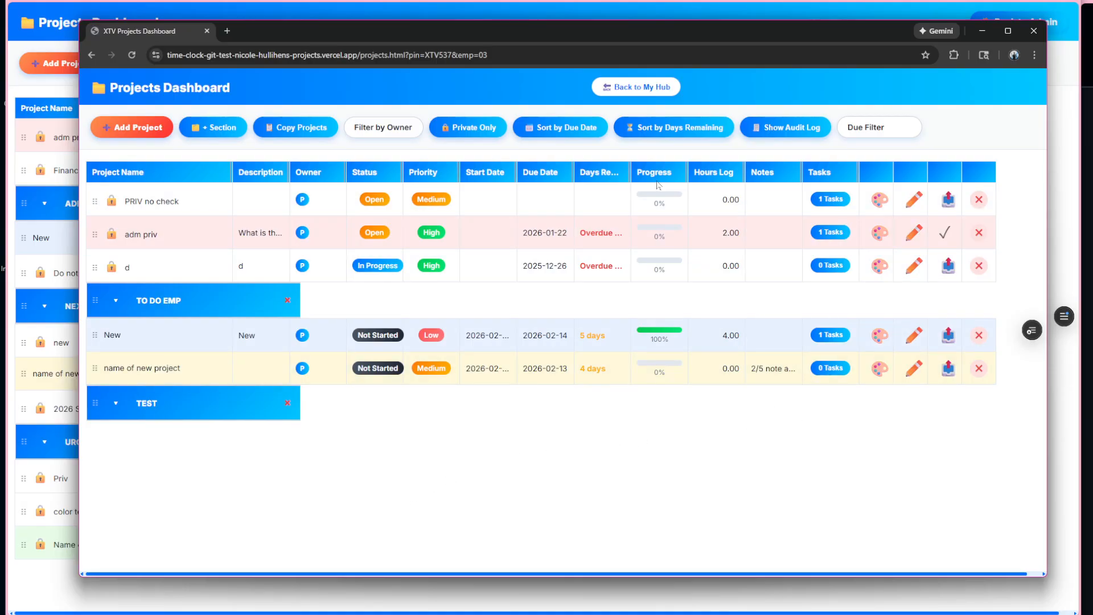
drag(634, 35, 1092, 113)
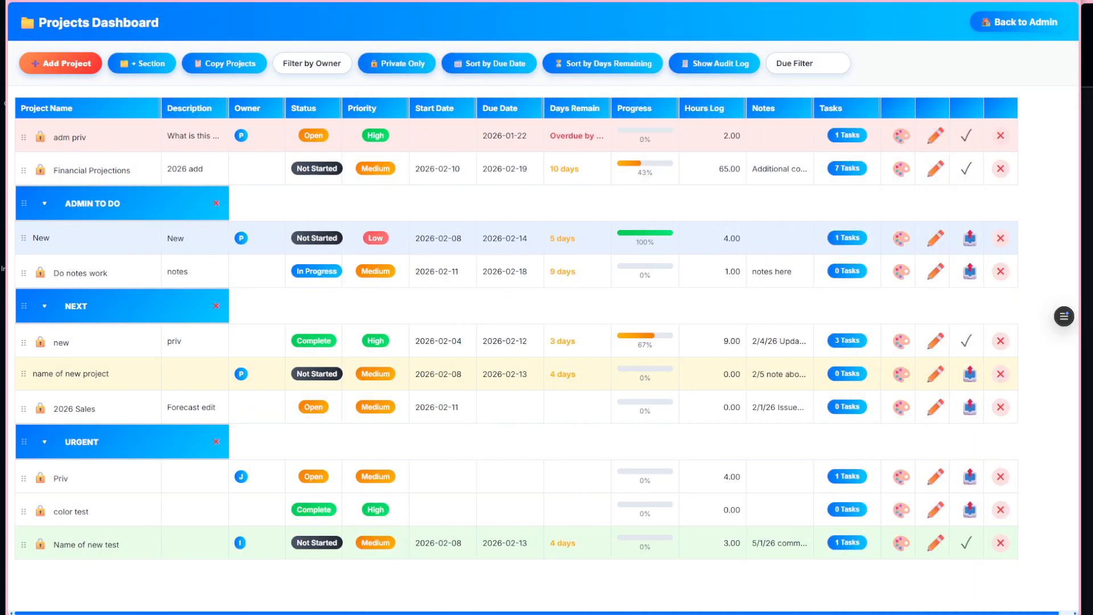